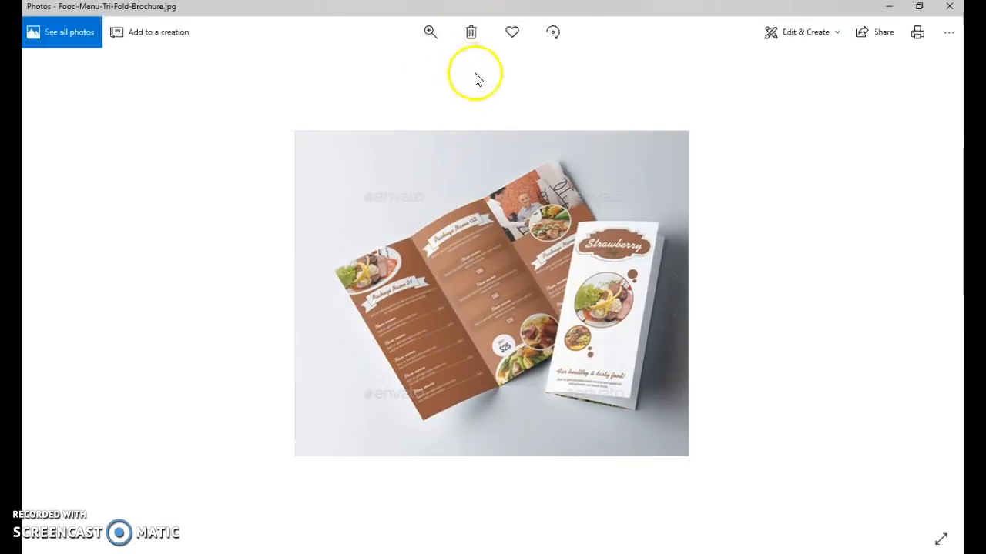
Enlarge the Food-Menu-Tri-Fold-Brochure.jpg reference picture to examine the brochure's layout
click(430, 32)
drag(377, 68, 388, 70)
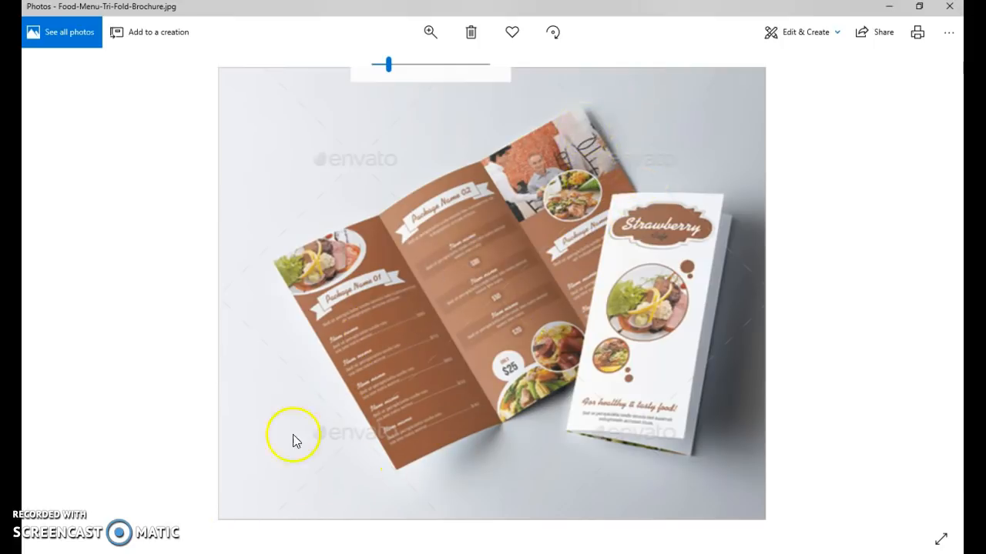
Switch to the Chrome window with the small plates image search and copy the enlarged paneer dish picture
mouse_move(162, 553)
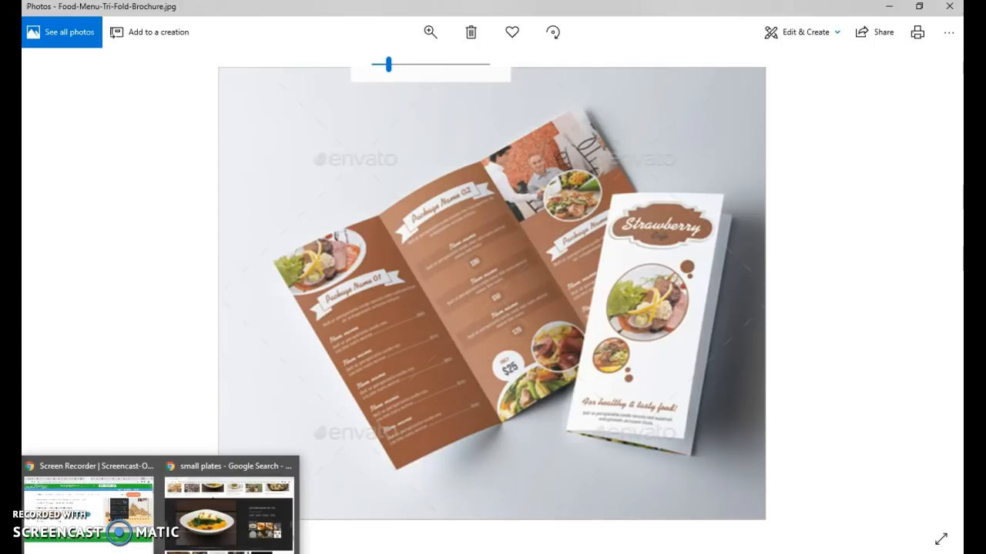
click(227, 539)
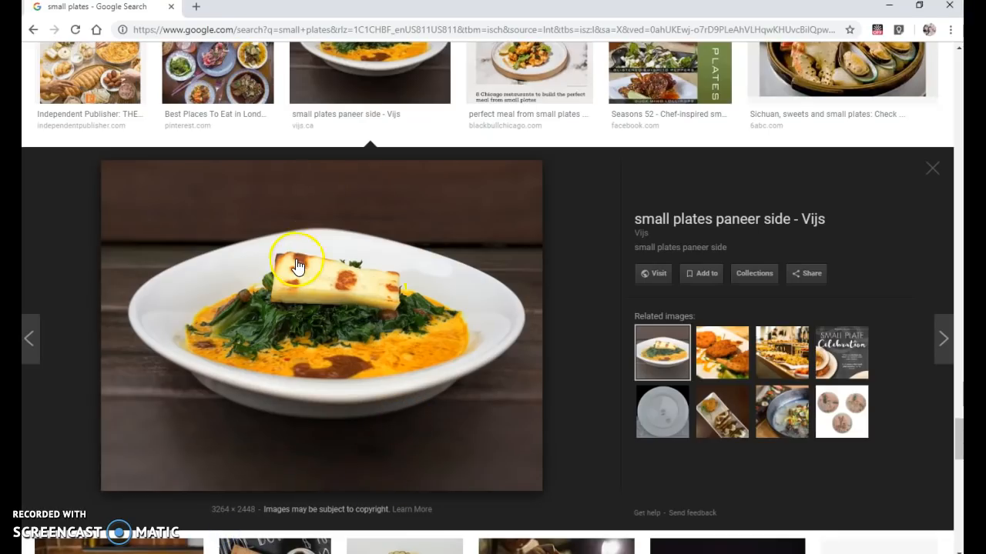
right_click(348, 324)
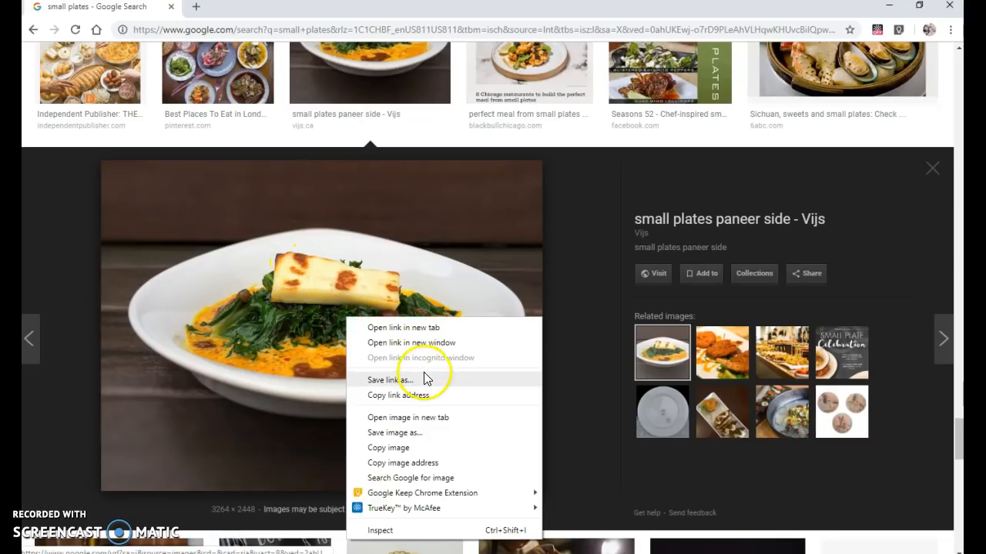
click(411, 447)
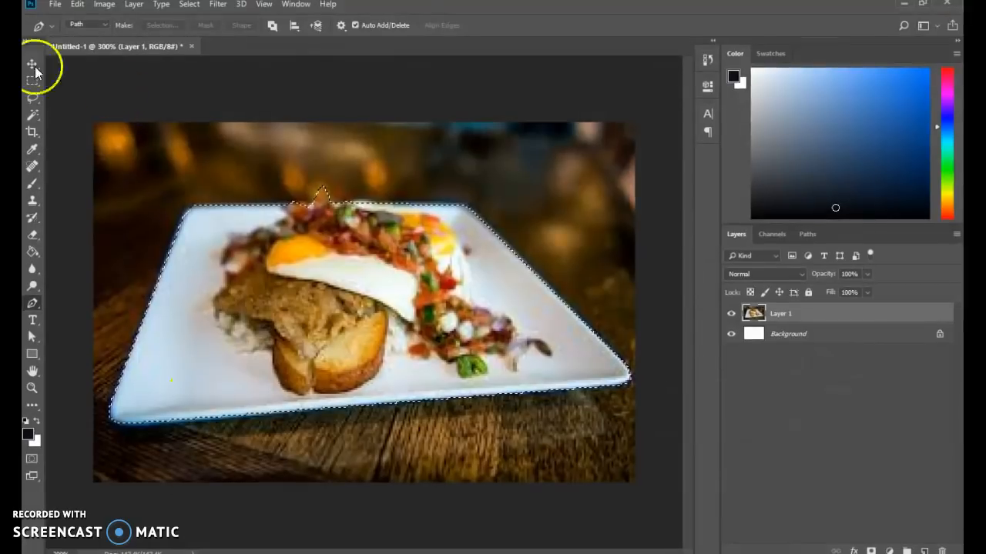
In Photoshop, create a new document from the 3264 x 2448 px, 72 ppi Clipboard preset and paste the copied picture
click(57, 6)
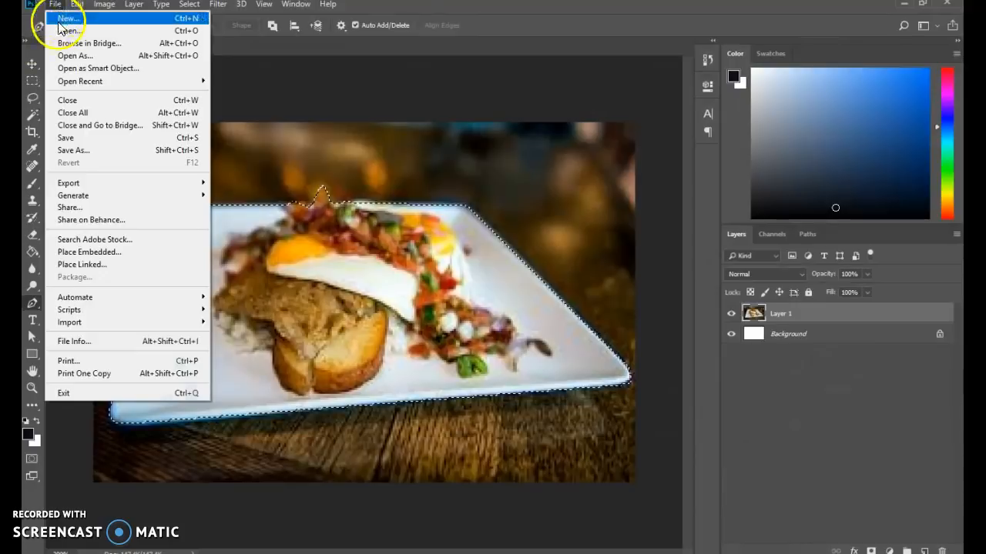
click(61, 17)
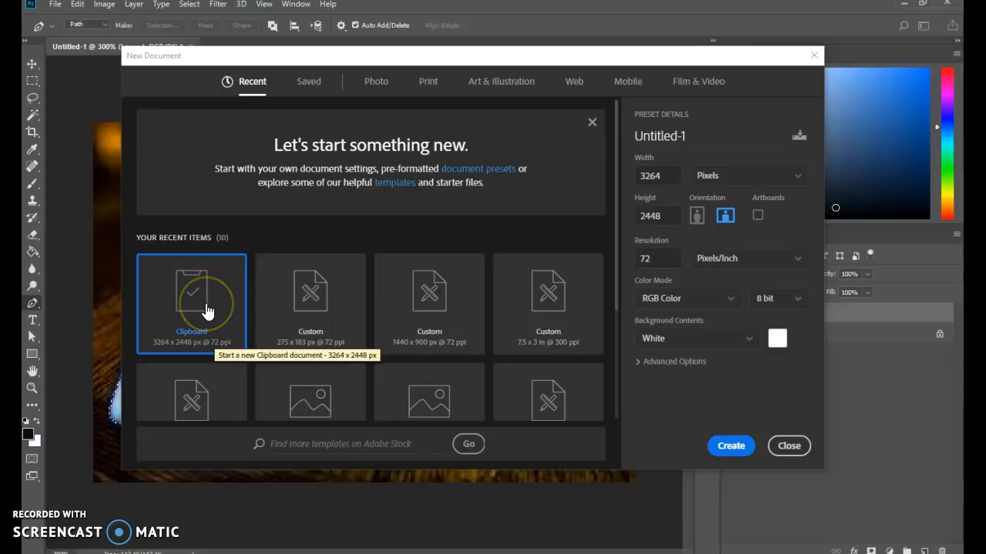
click(729, 446)
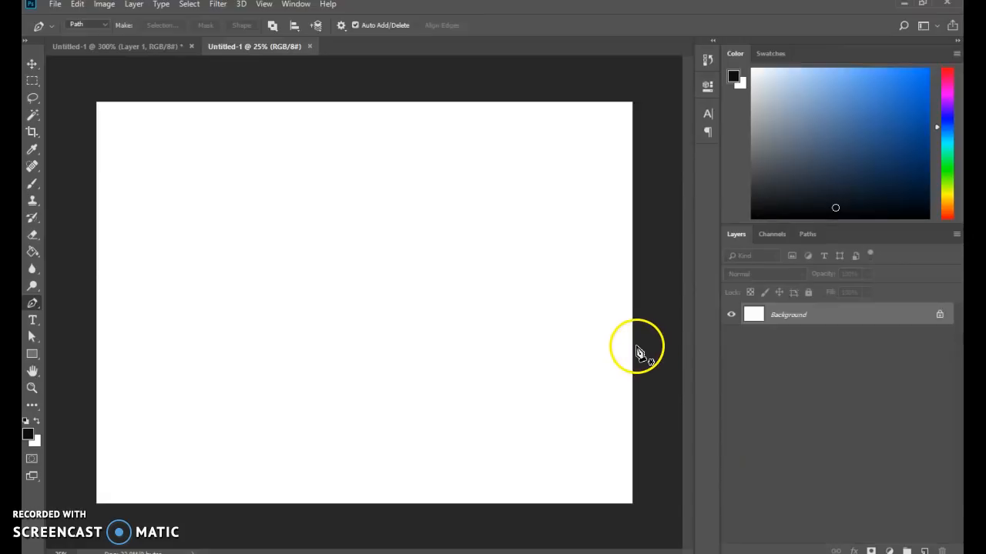
key(ctrl+v)
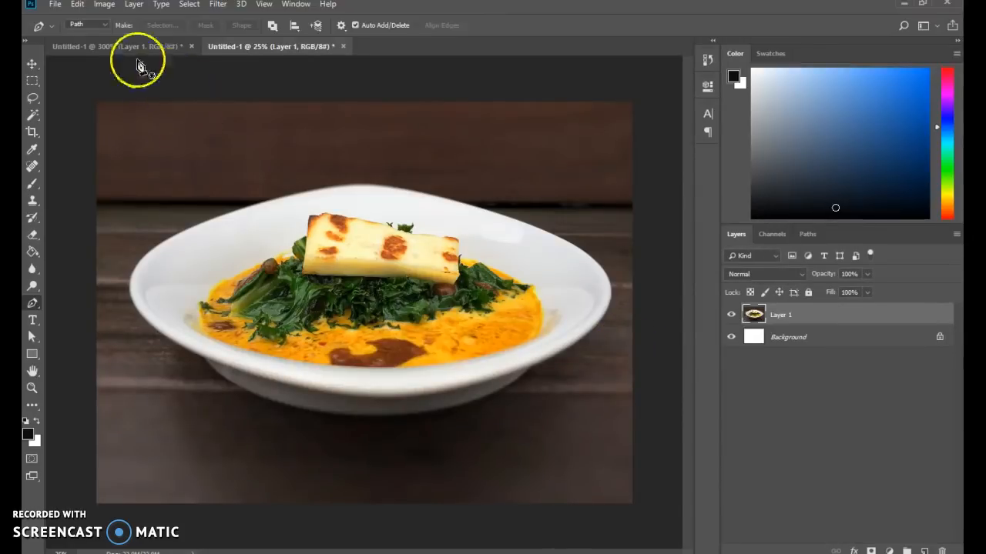
click(77, 5)
click(92, 122)
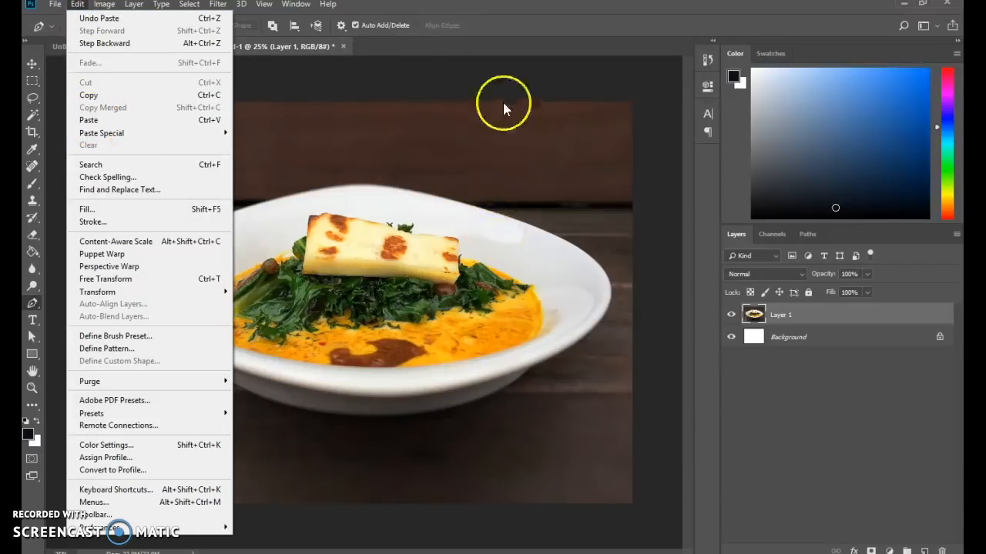
click(426, 87)
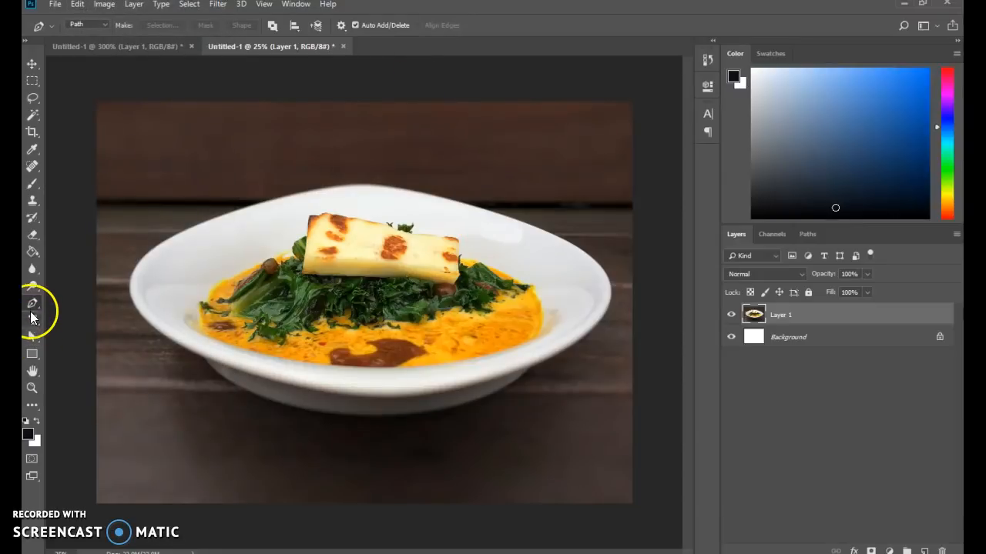
Start a Pen tool path at the bowl's bottom centre and trace its underside up to the right rim
click(355, 416)
click(465, 407)
click(480, 401)
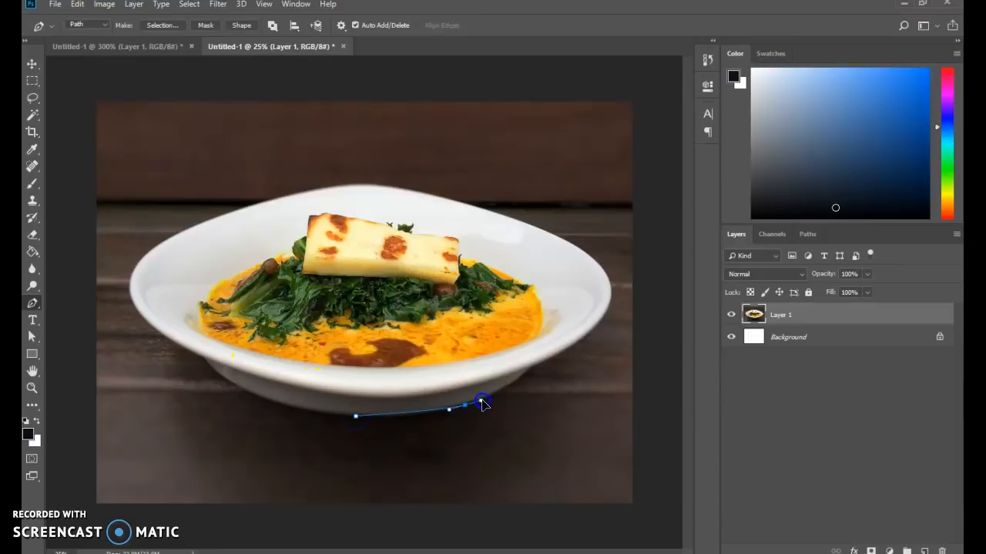
click(492, 394)
click(509, 386)
click(524, 380)
click(542, 363)
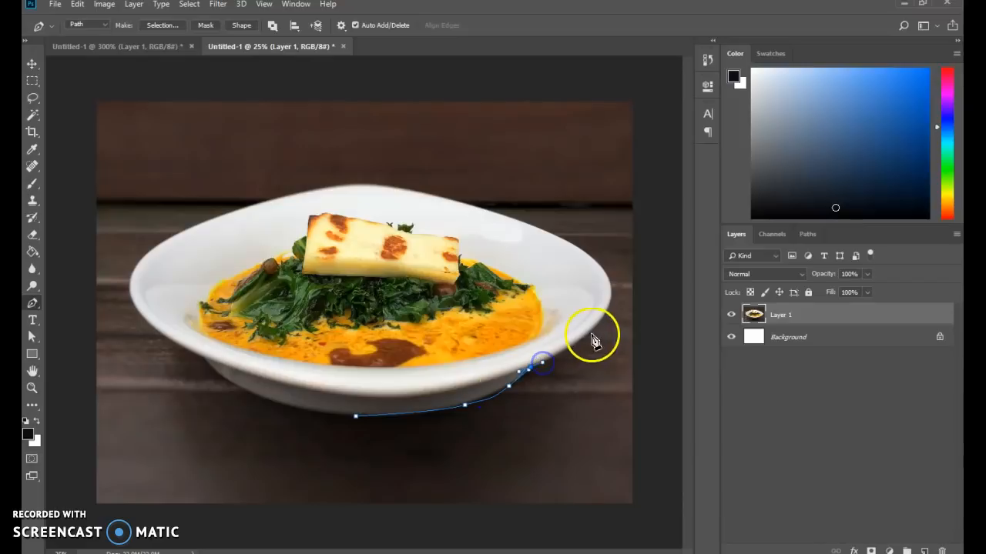
Continue the path around the bowl's right end and along the upper rim to its top, with curved anchor points
click(608, 311)
click(614, 289)
click(579, 249)
click(556, 237)
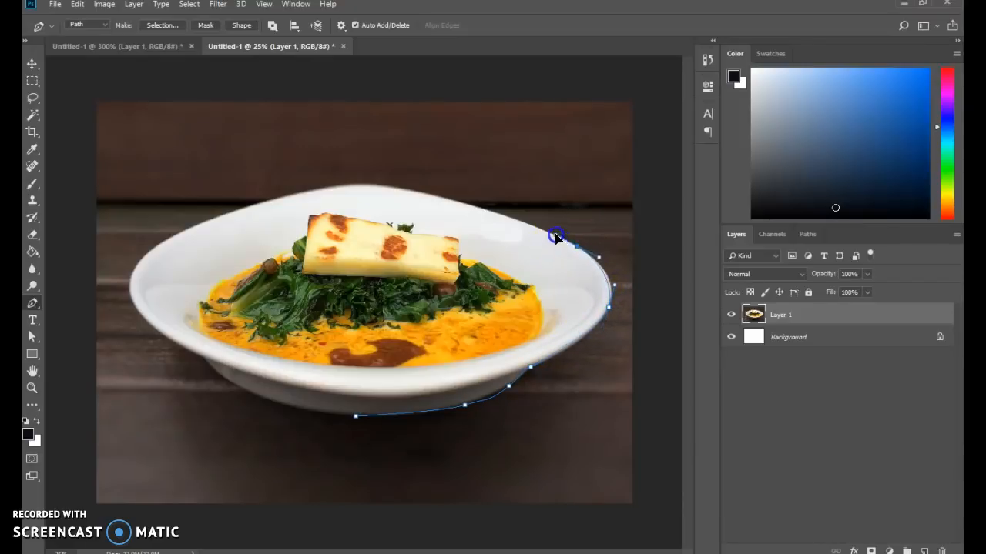
click(363, 187)
drag(364, 187, 316, 191)
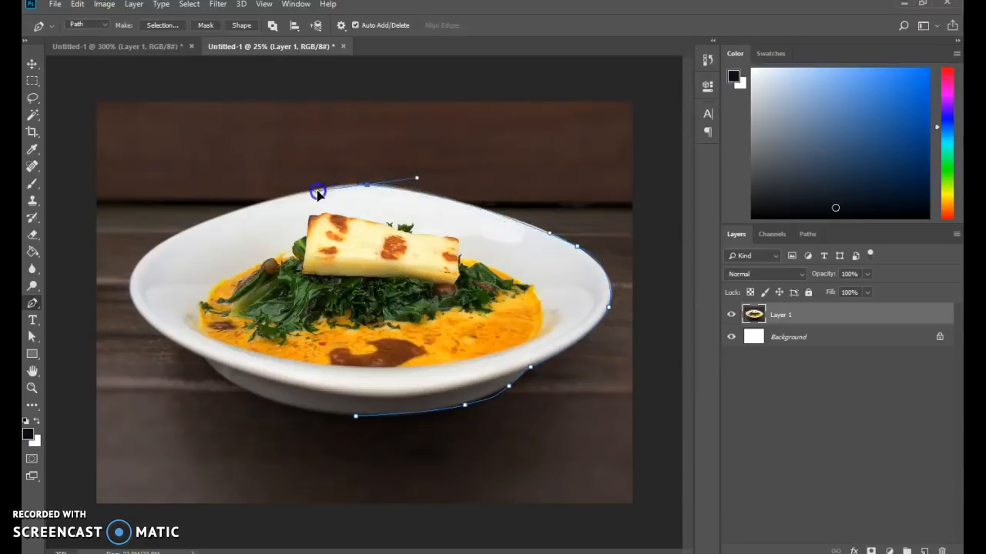
Trace the bowl's left rim and underside with curved anchor points and close the path at its starting point
drag(199, 226, 165, 246)
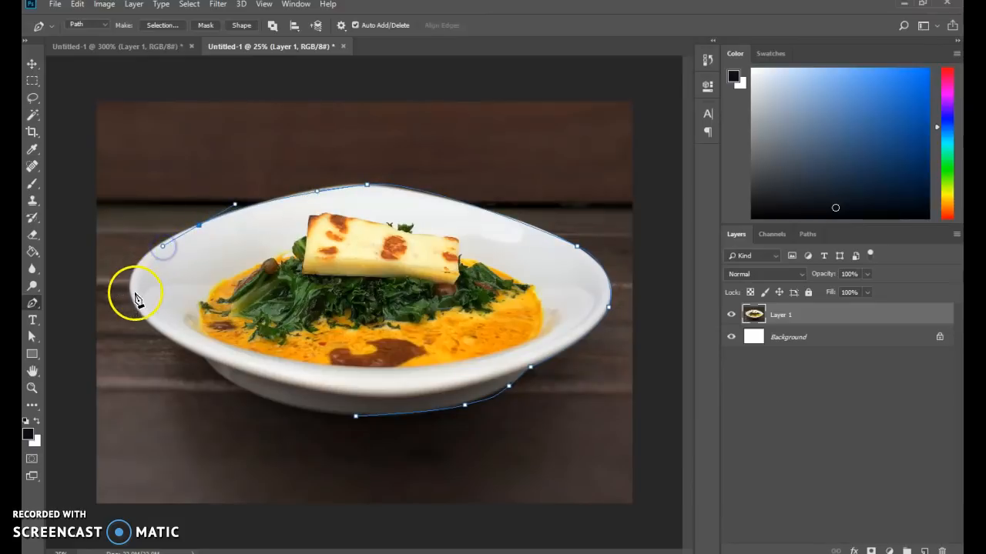
drag(129, 289, 132, 328)
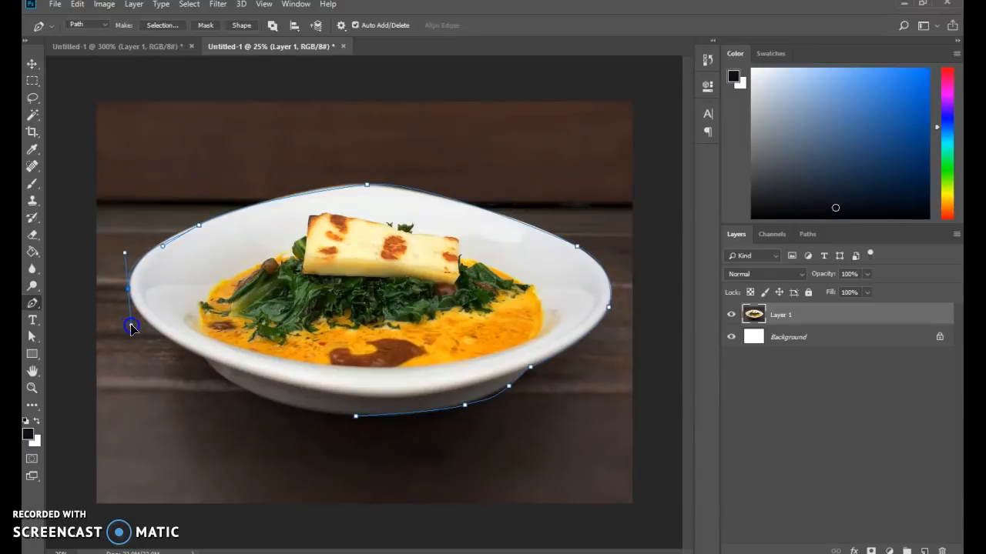
click(202, 359)
click(234, 385)
click(308, 409)
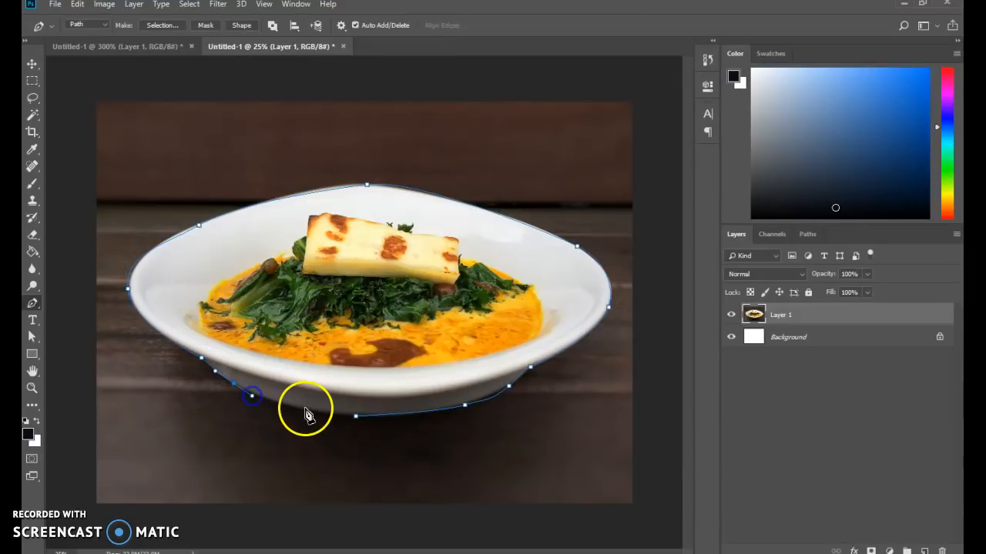
click(356, 417)
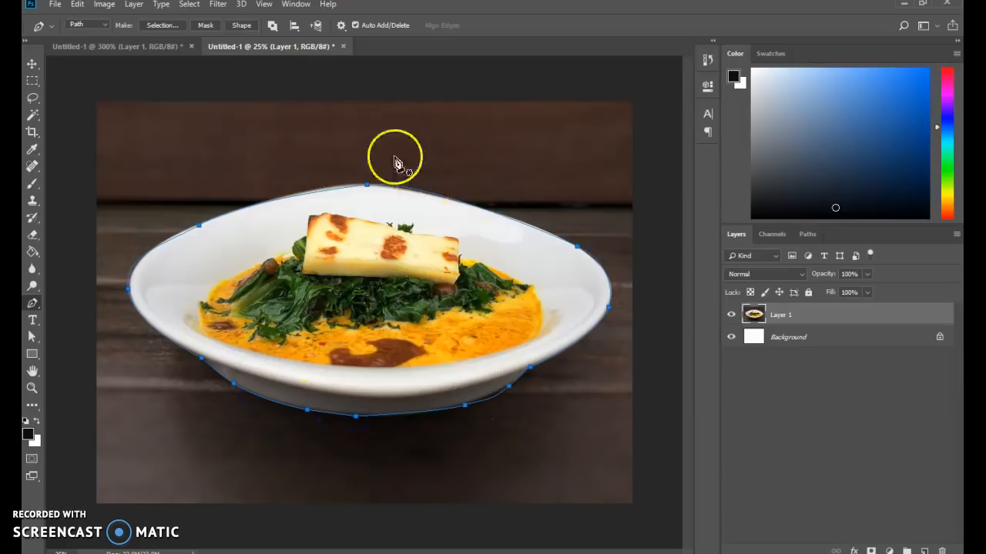
Adjust the path's left and upper anchor points and handles with the Direct Selection Tool to fit the bowl's rim
click(33, 337)
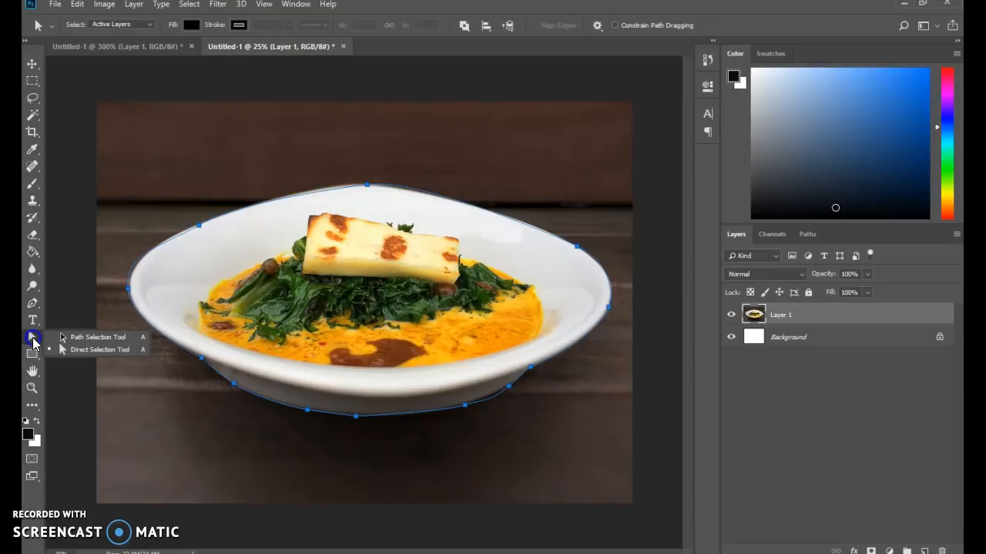
drag(32, 337, 97, 350)
click(129, 292)
drag(128, 293, 131, 295)
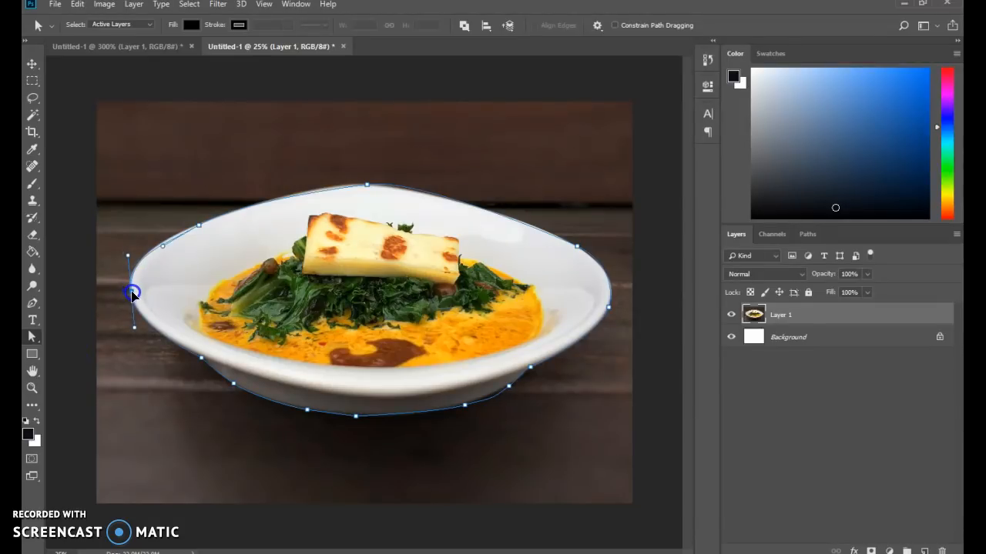
click(196, 224)
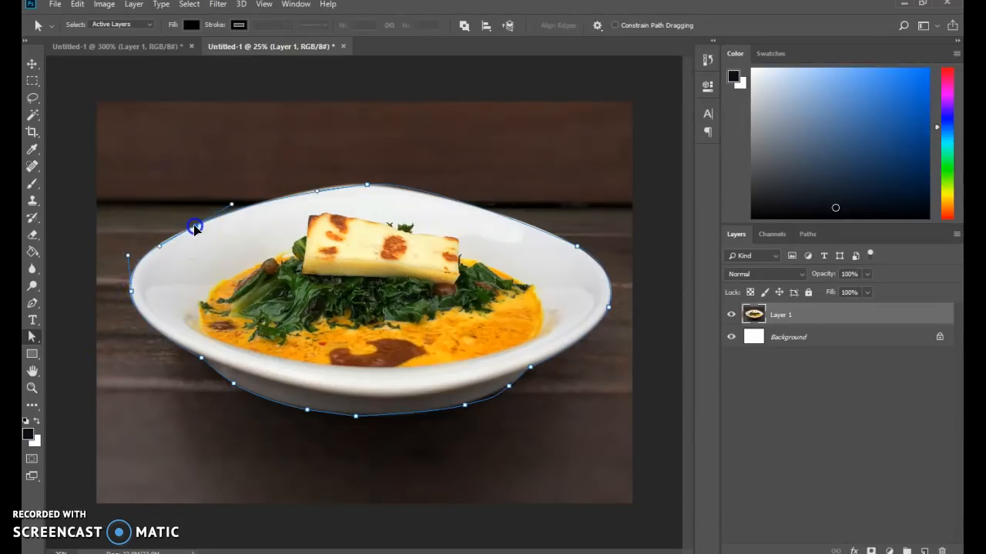
drag(231, 205, 234, 209)
mouse_move(316, 190)
mouse_down()
mouse_move(326, 193)
mouse_move(305, 189)
mouse_up()
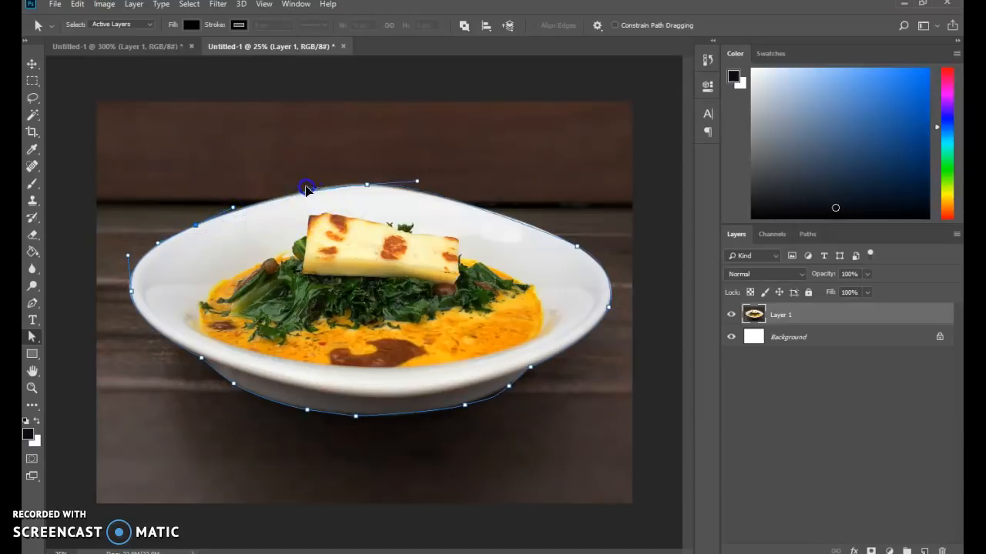
Fine-tune the path's anchor points on the bowl's right side and underside, and convert the path into a selection
click(570, 244)
drag(614, 285, 619, 285)
click(508, 387)
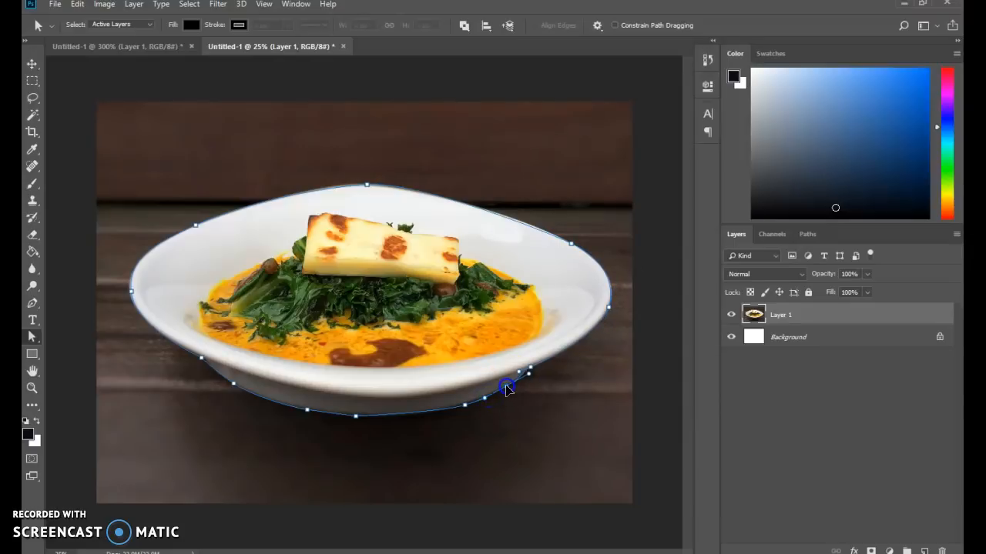
click(307, 412)
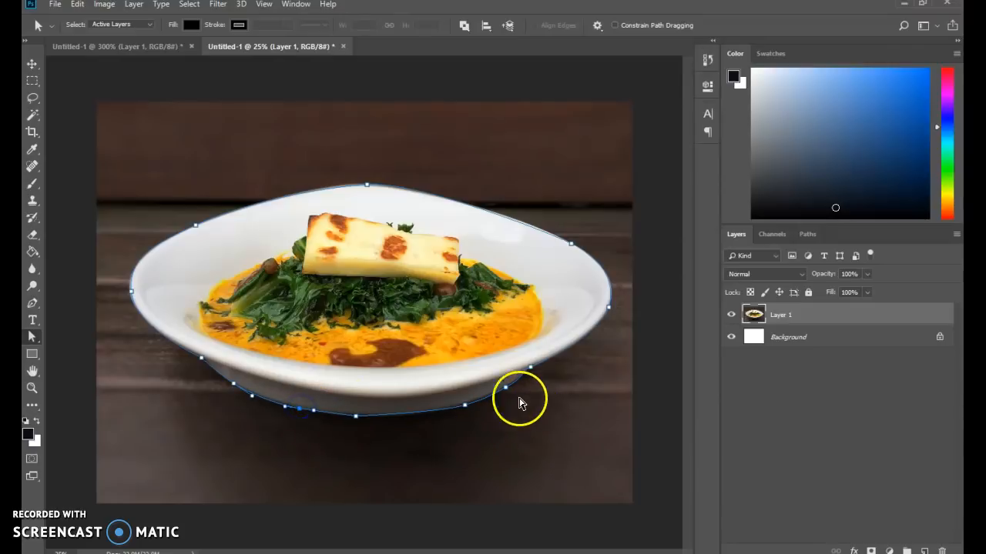
key(ctrl+Return)
click(590, 396)
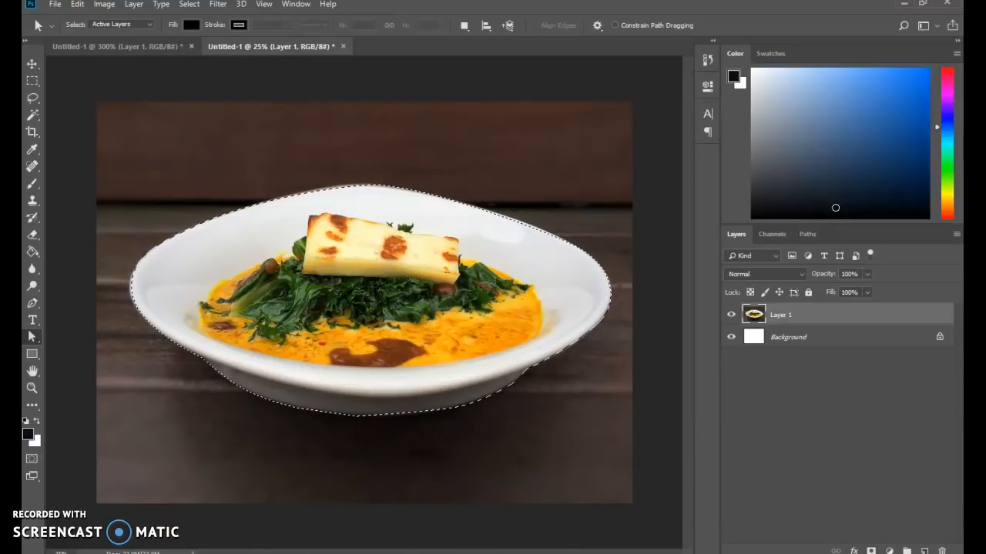
Switch to proudpeacockmenu.indd in InDesign and add a new page to the menu document
mouse_move(163, 553)
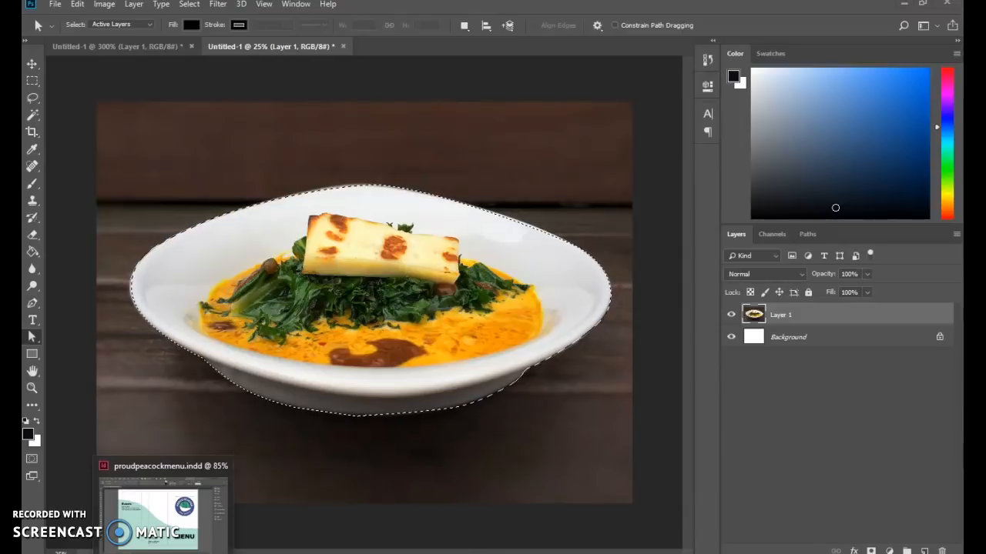
click(163, 553)
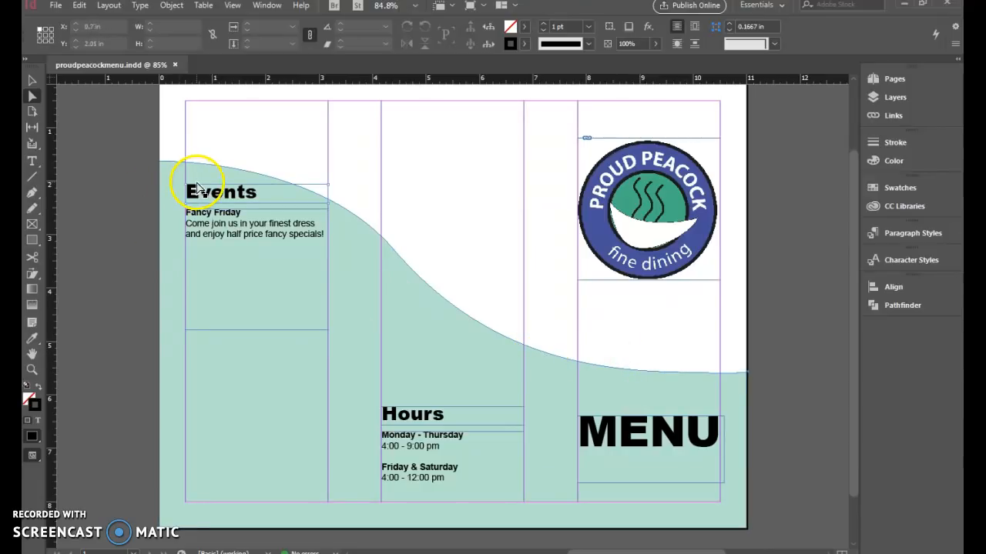
mouse_move(218, 215)
mouse_down()
mouse_move(256, 190)
mouse_move(260, 95)
mouse_move(105, 11)
mouse_up()
click(106, 11)
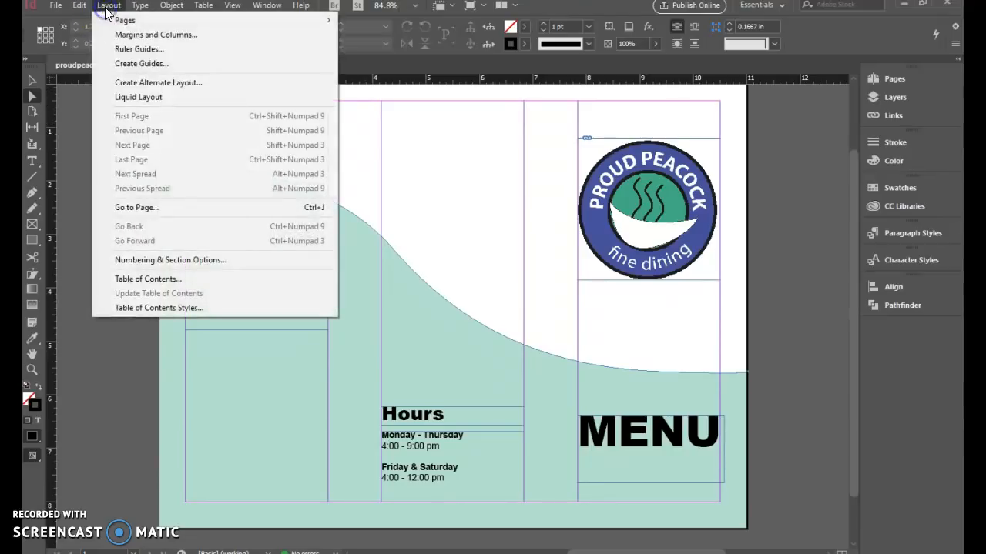
mouse_move(119, 24)
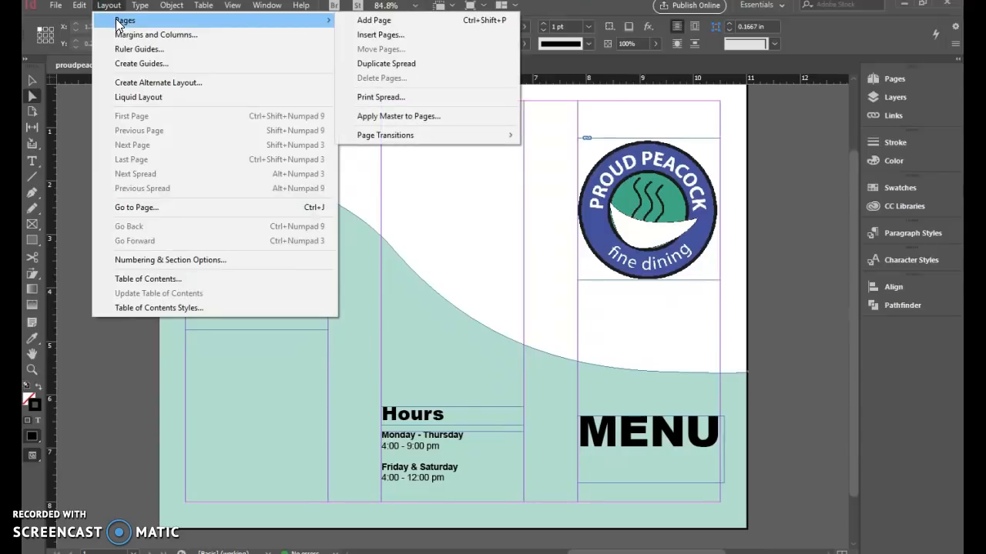
click(391, 20)
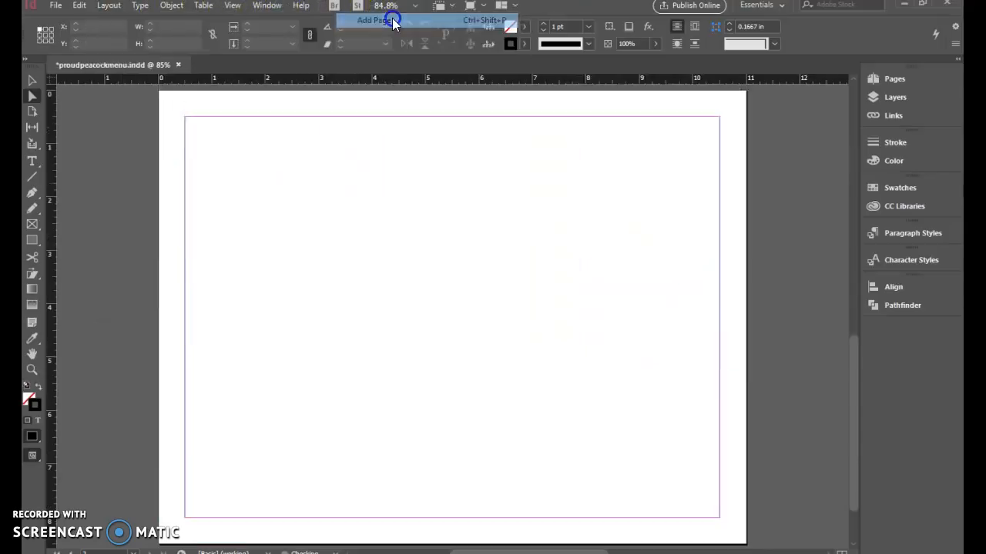
click(445, 333)
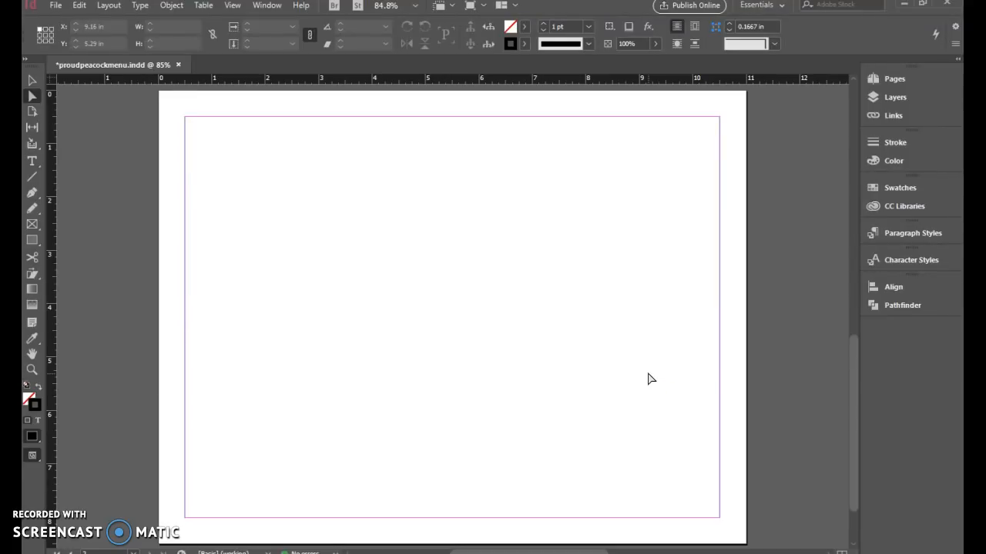
Look over the new blank page and display the overview of the document's pages
scroll(649, 379, up, 12)
scroll(645, 379, down, 10)
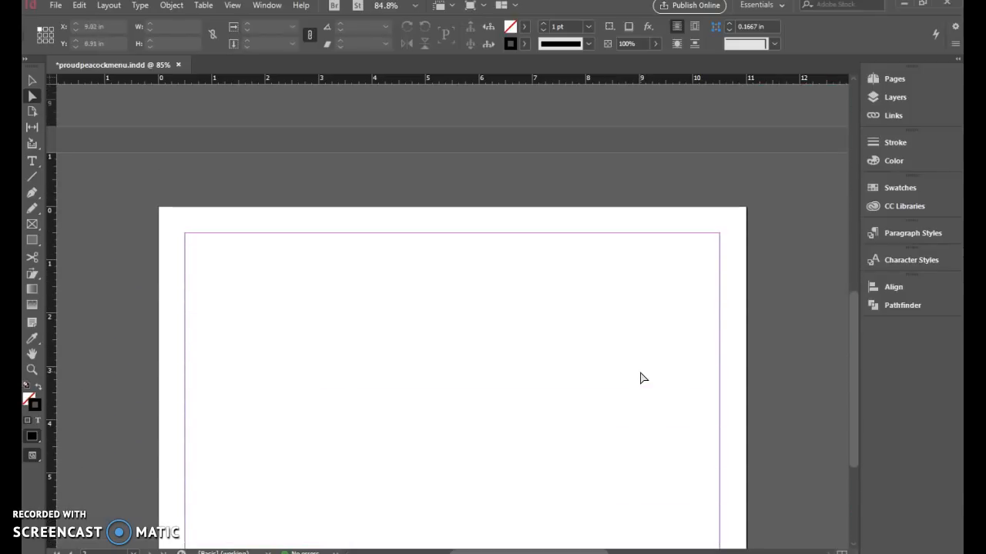
scroll(643, 378, down, 3)
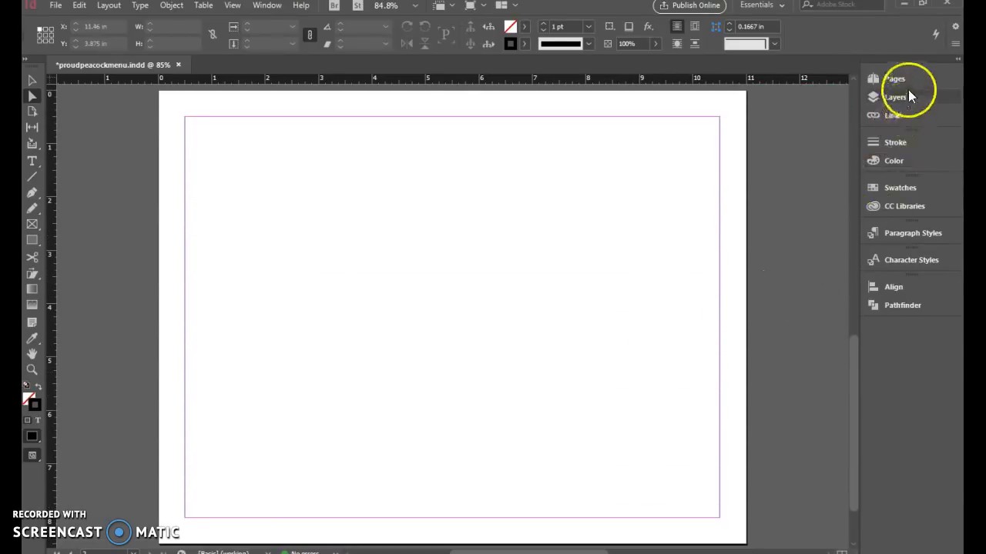
click(893, 79)
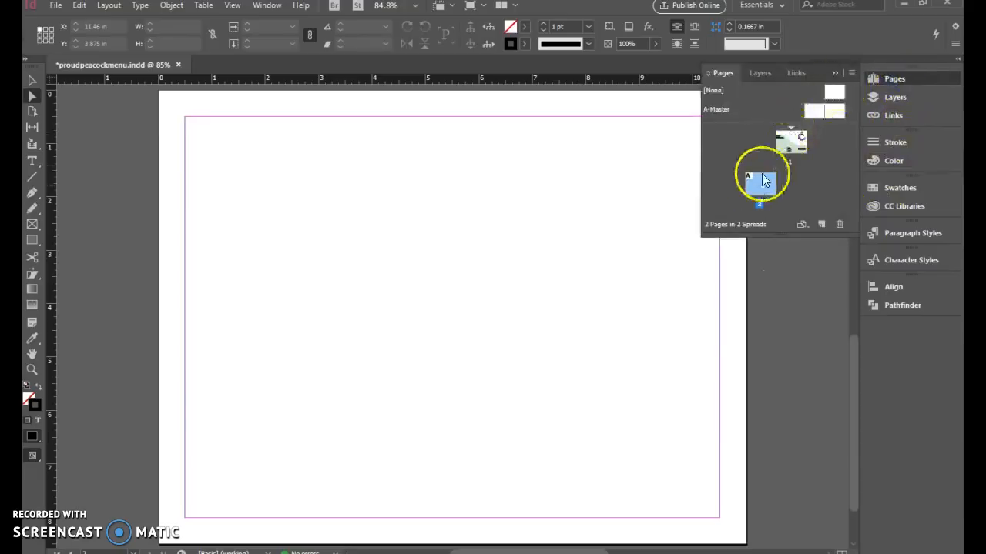
Divide the new blank page into three columns in its margin and column settings
click(782, 304)
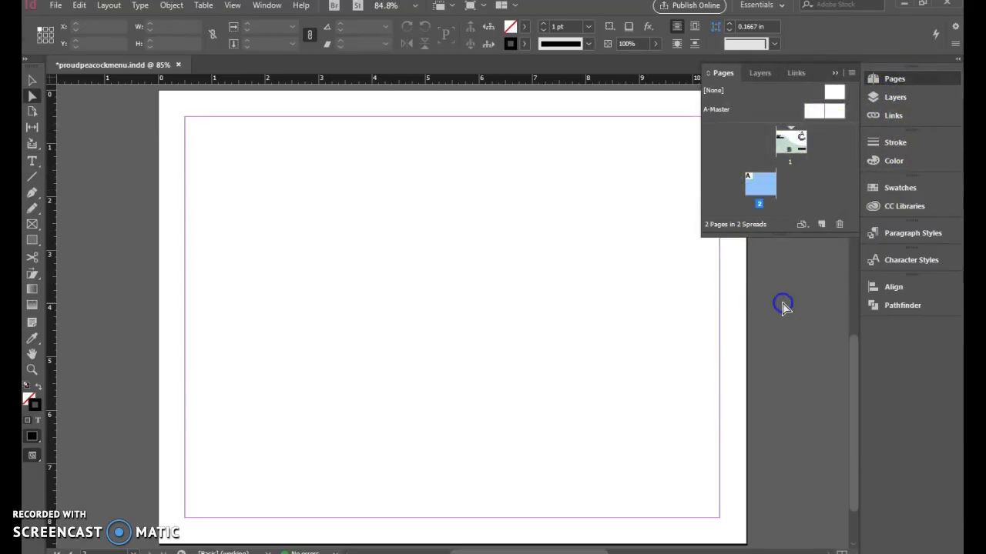
click(830, 72)
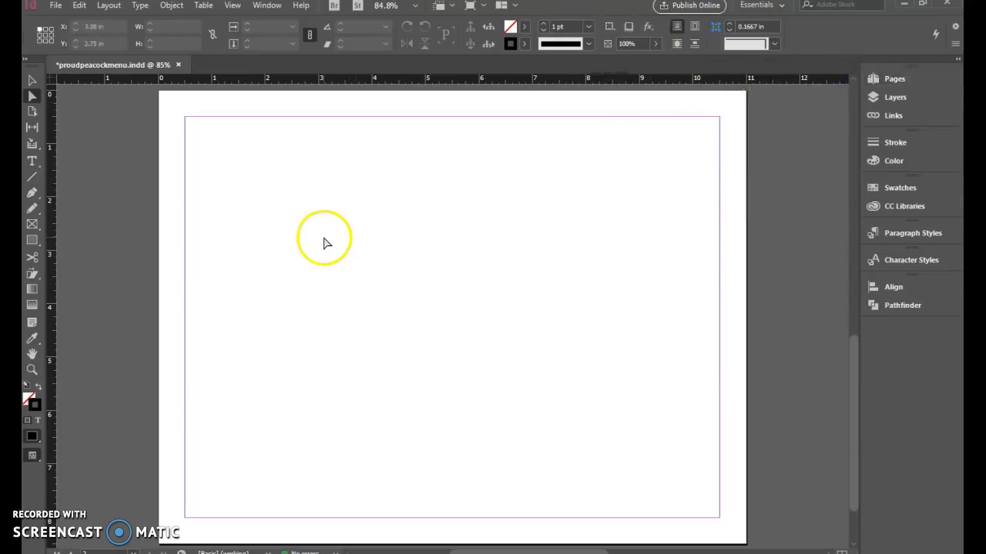
click(102, 6)
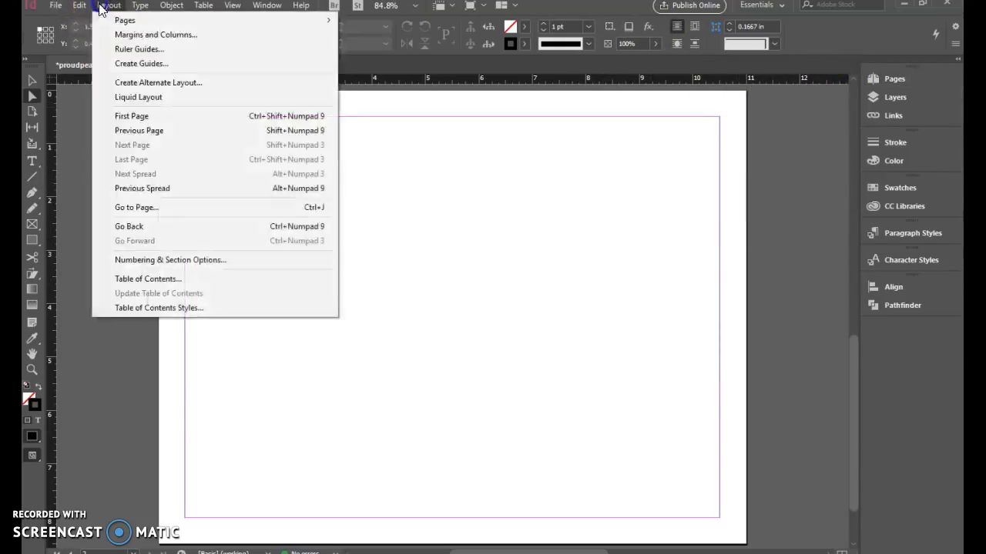
click(141, 35)
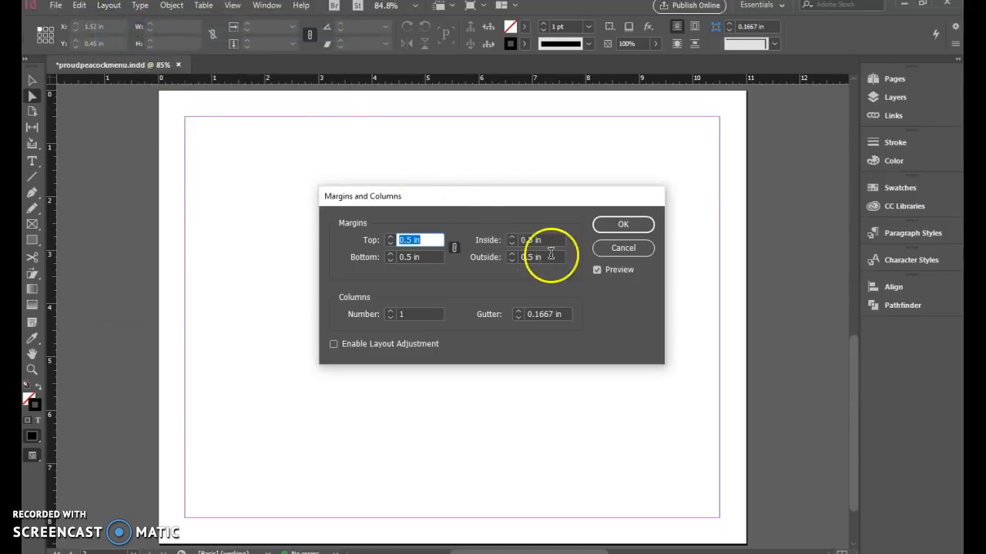
click(391, 311)
click(391, 311)
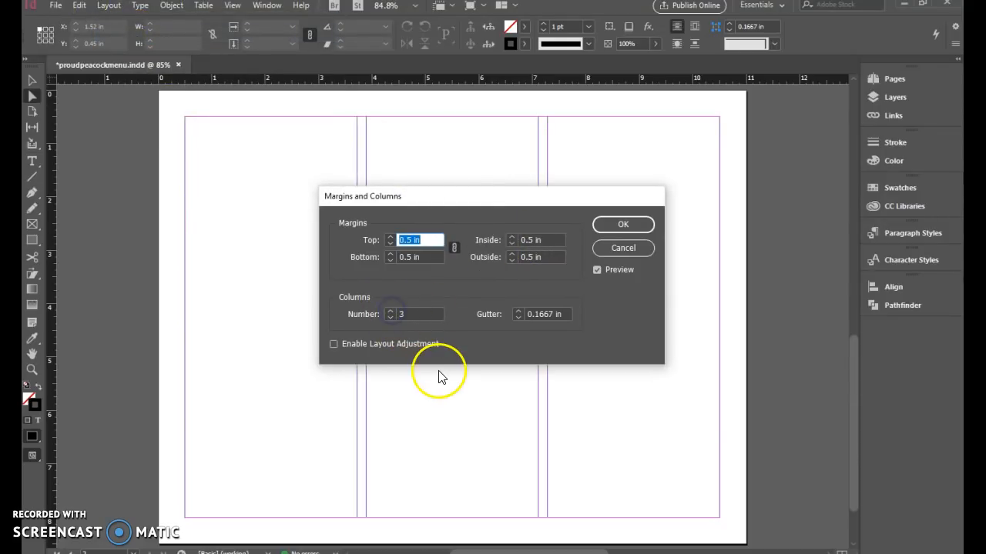
Set the column gutter to 1 in and apply the column settings to the page
click(566, 317)
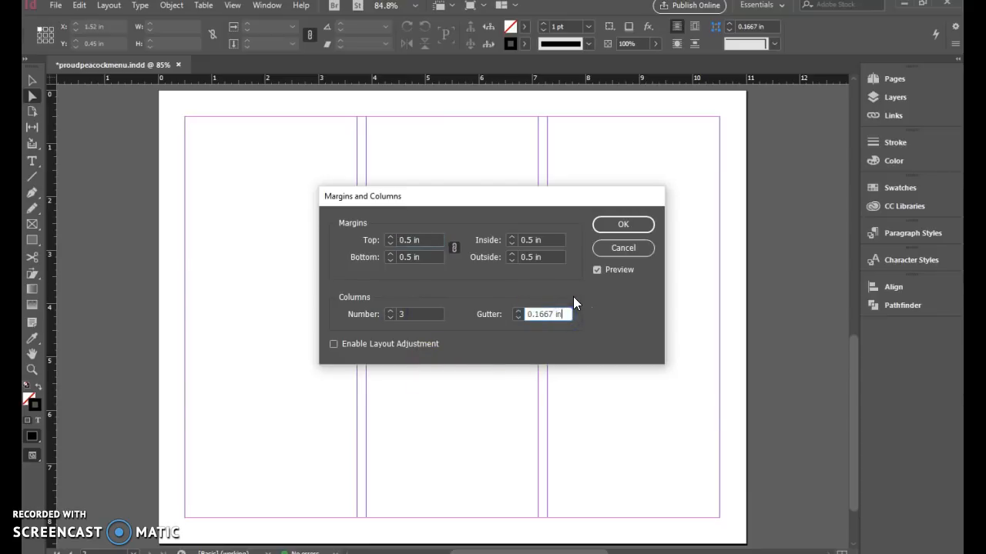
key(BackSpace)
key(BackSpace)
key(BackSpace)
key(BackSpace)
key(BackSpace)
key(BackSpace)
key(BackSpace)
key(BackSpace)
key(BackSpace)
text(1)
click(628, 226)
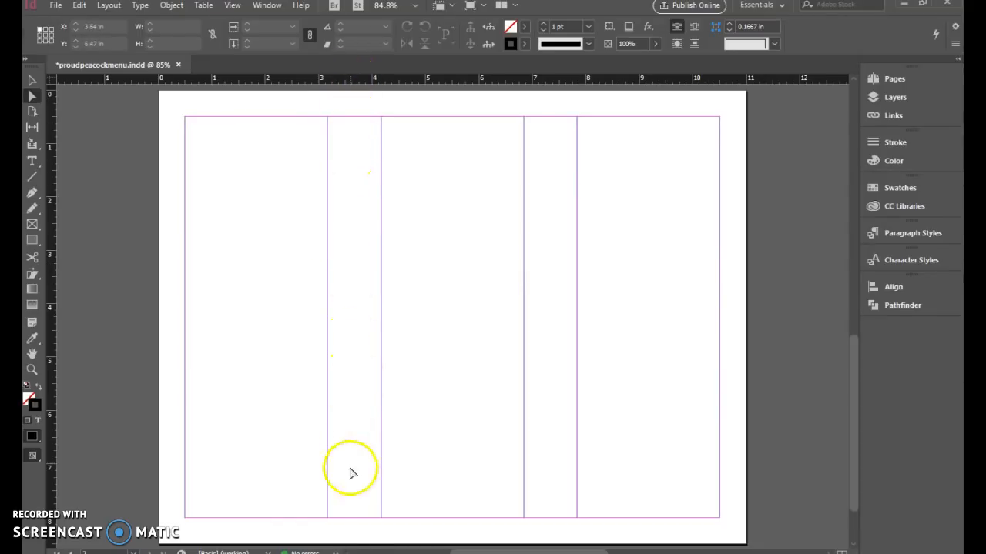
click(337, 146)
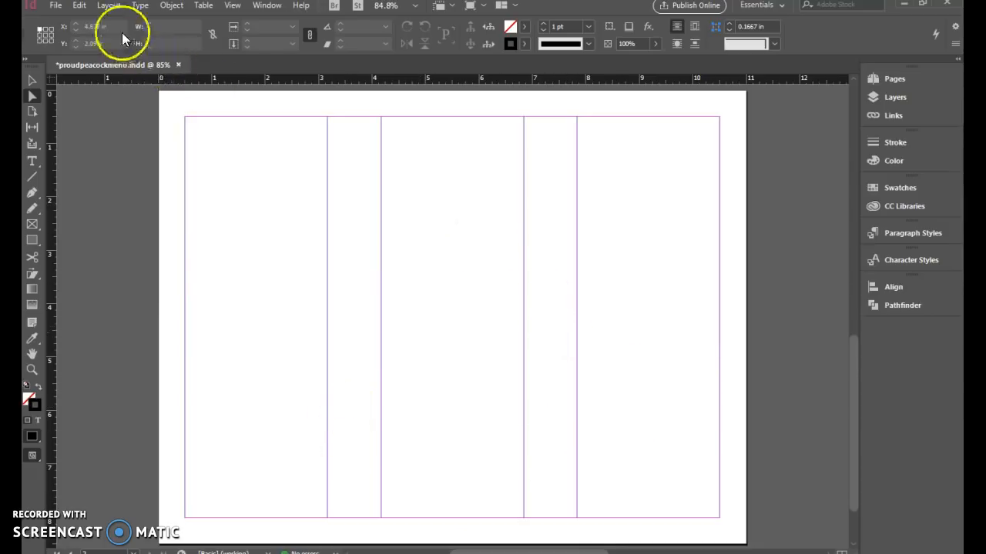
Copy the Events heading and Fancy Friday text frames from the first page and paste them near the second page
scroll(419, 292, up, 10)
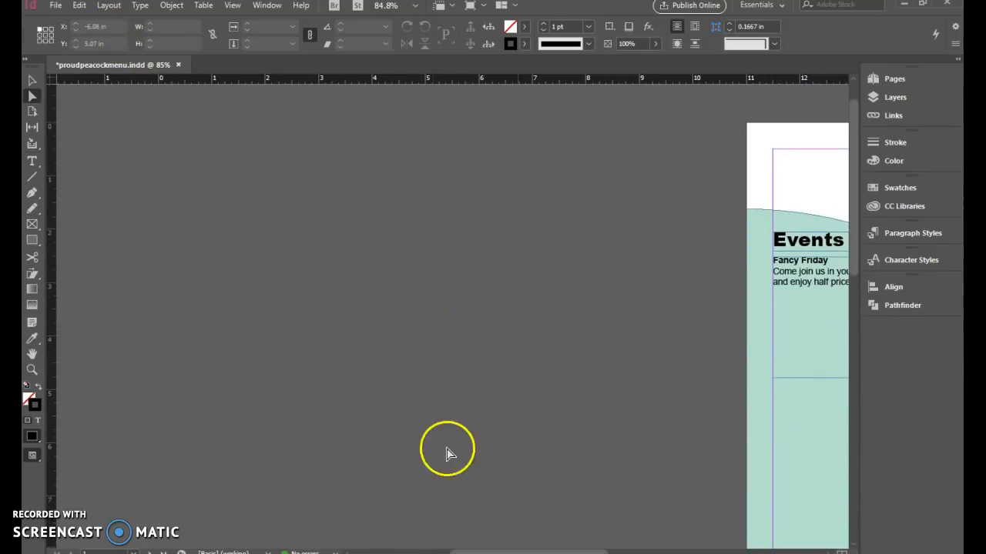
click(583, 549)
drag(618, 548, 574, 547)
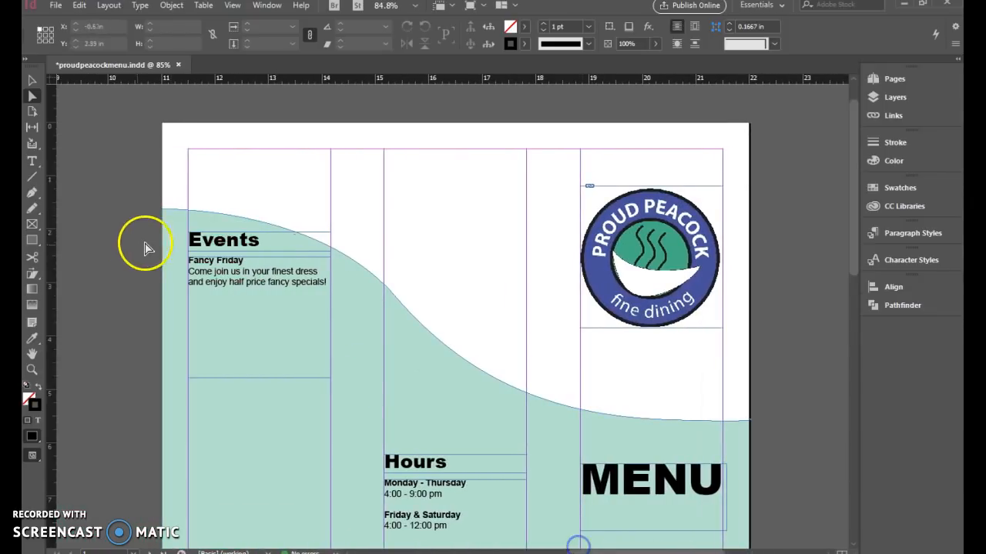
click(199, 245)
shift+click(236, 286)
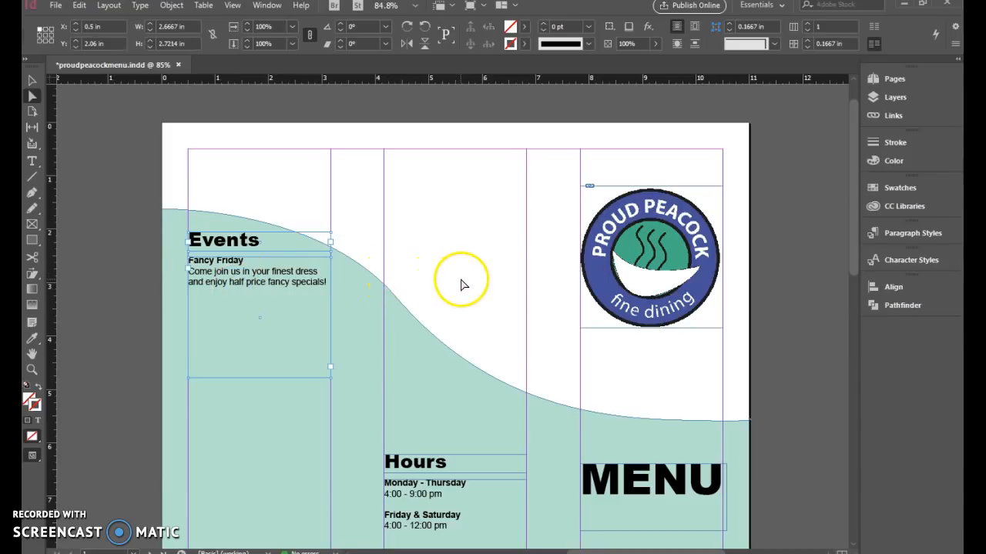
scroll(458, 283, down, 10)
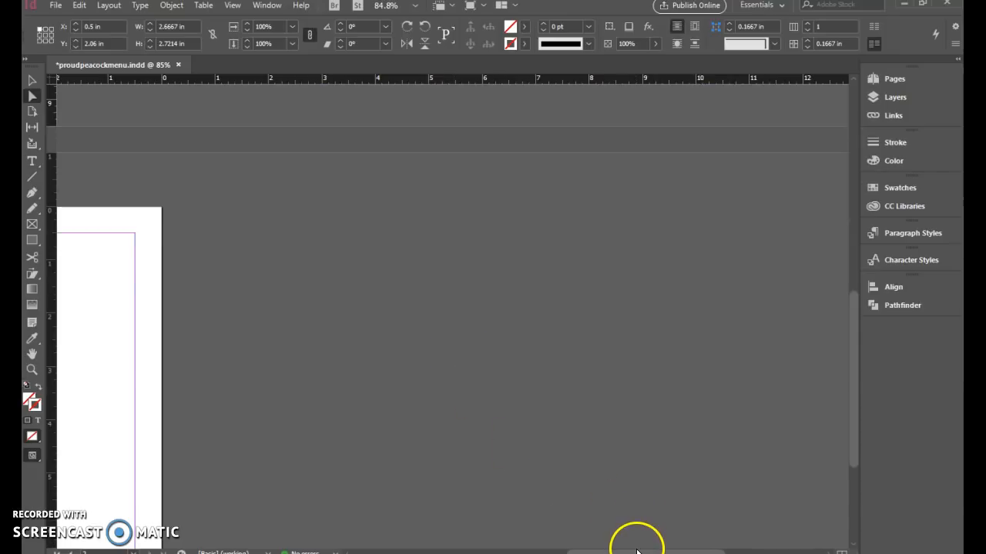
drag(638, 541, 594, 543)
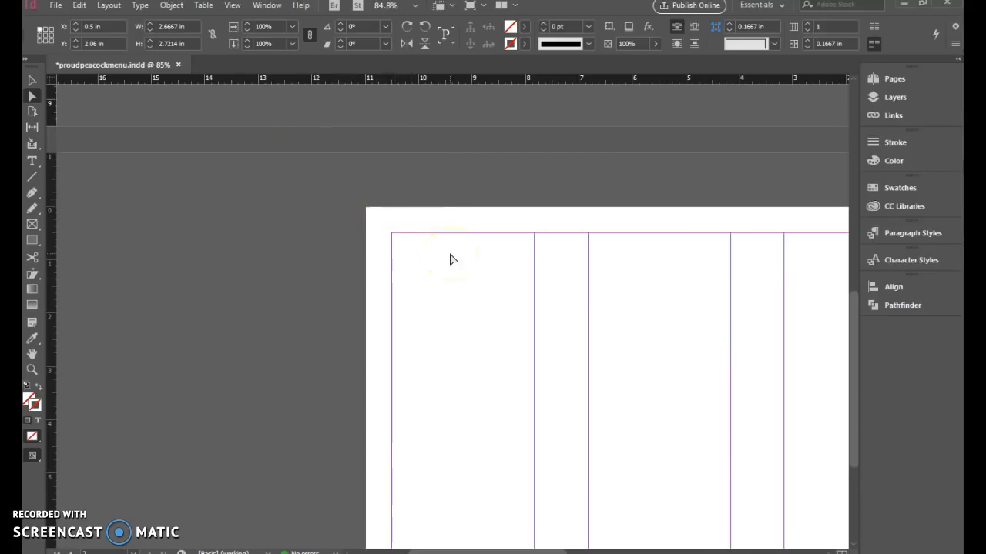
key(ctrl+v)
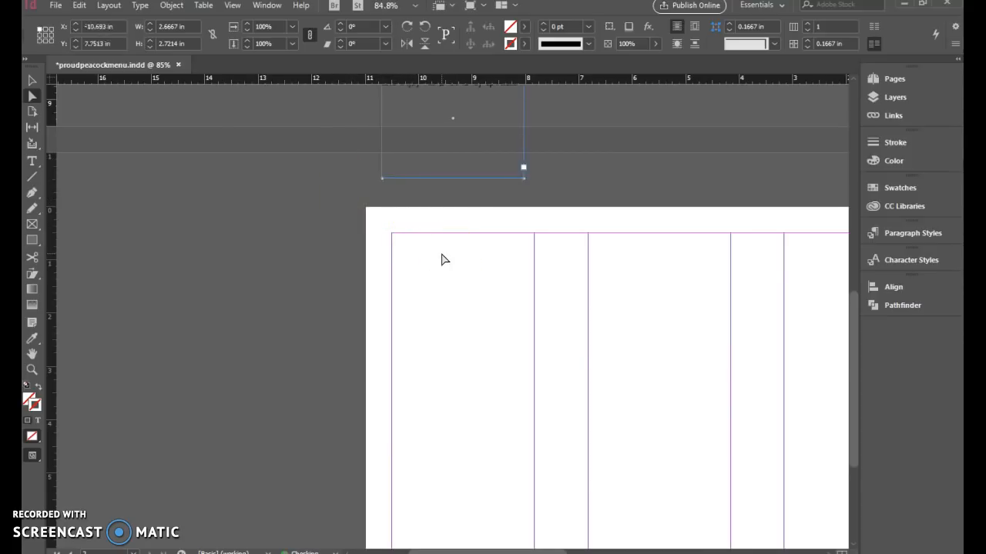
drag(470, 165, 483, 344)
drag(470, 178, 484, 381)
key(ctrl+z)
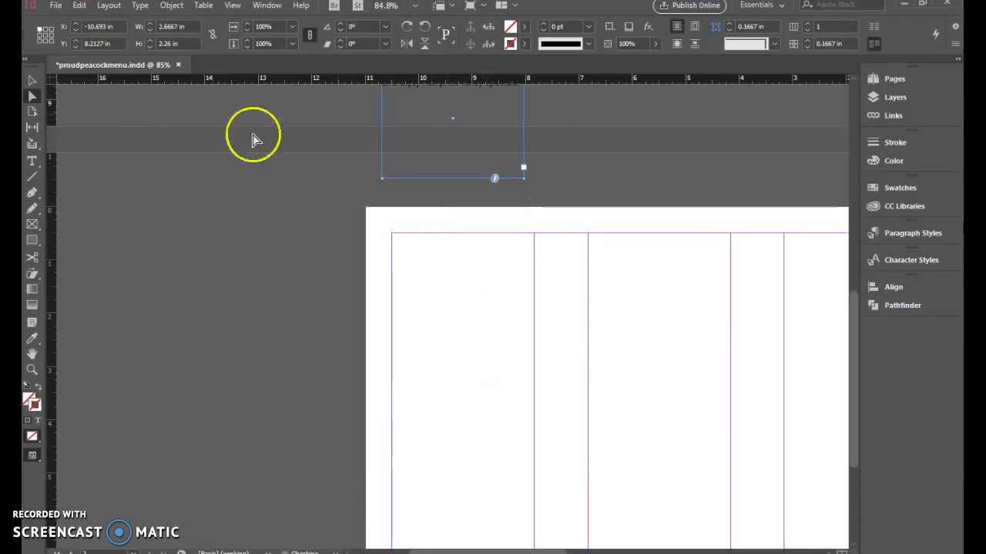
Move the pasted Events heading and Fancy Friday frames to the top of the second page's first column with the Selection tool
click(30, 80)
scroll(442, 280, up, 3)
drag(430, 161, 442, 360)
drag(431, 199, 439, 398)
scroll(553, 370, up, 3)
scroll(556, 368, down, 8)
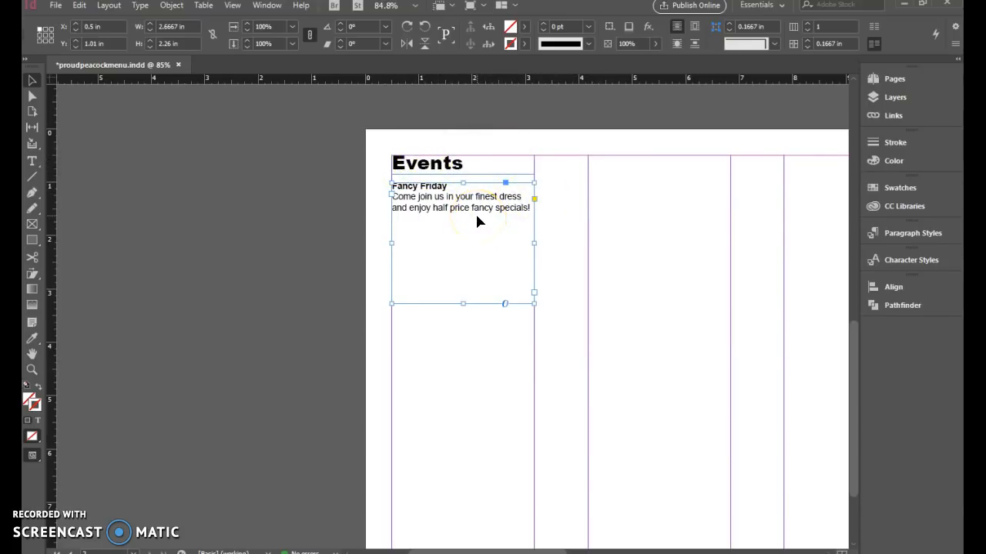
Replace the Events heading on the second page with "Small Plates"
double_click(469, 165)
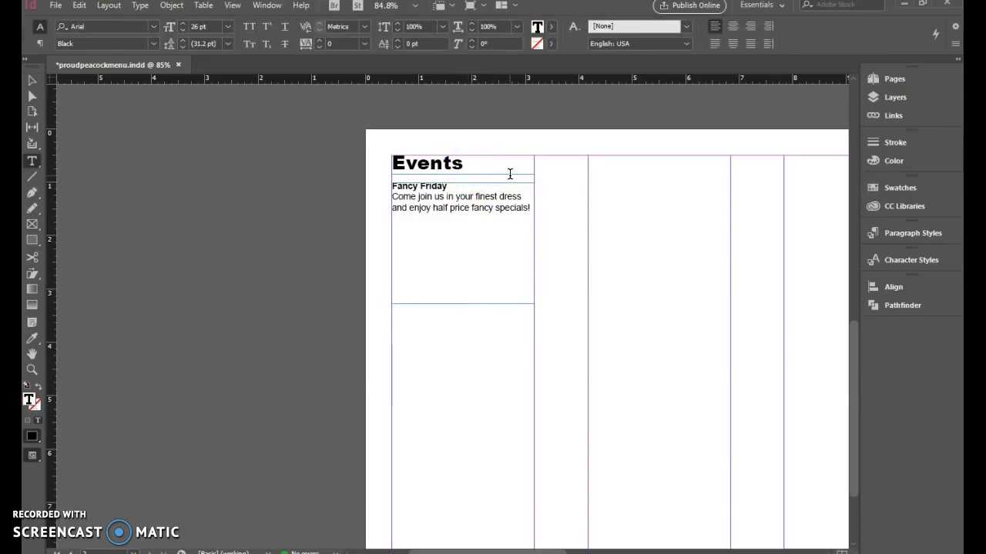
key(BackSpace)
key(BackSpace)
key(BackSpace)
key(BackSpace)
key(BackSpace)
text(Small Plates)
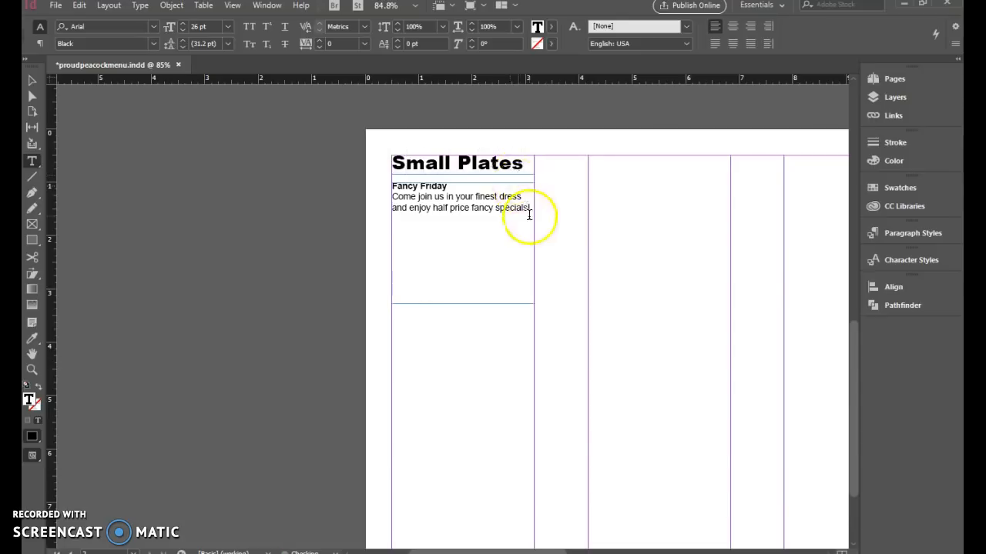
Select all text in the Fancy Friday frame and display the Tabs ruler above it
drag(529, 208, 390, 200)
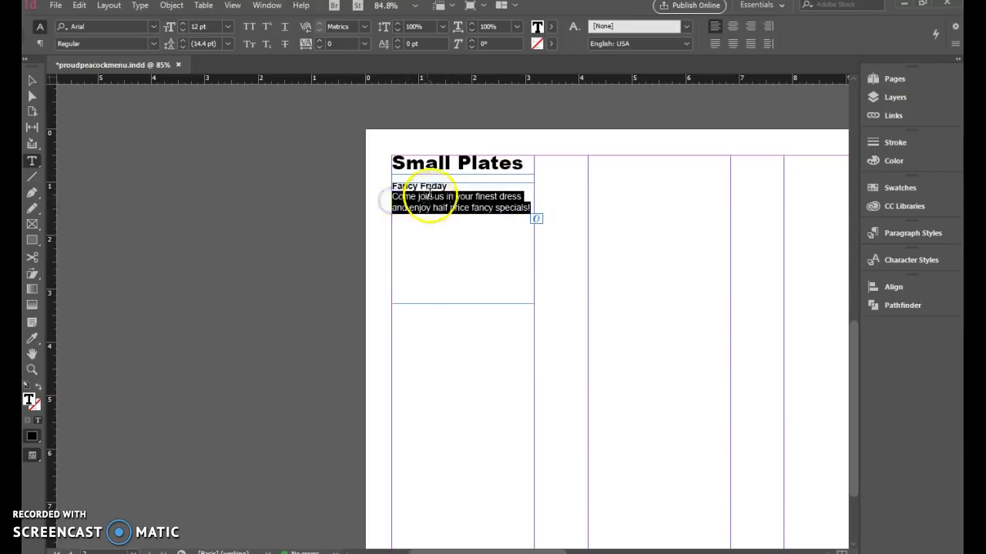
click(431, 195)
click(460, 184)
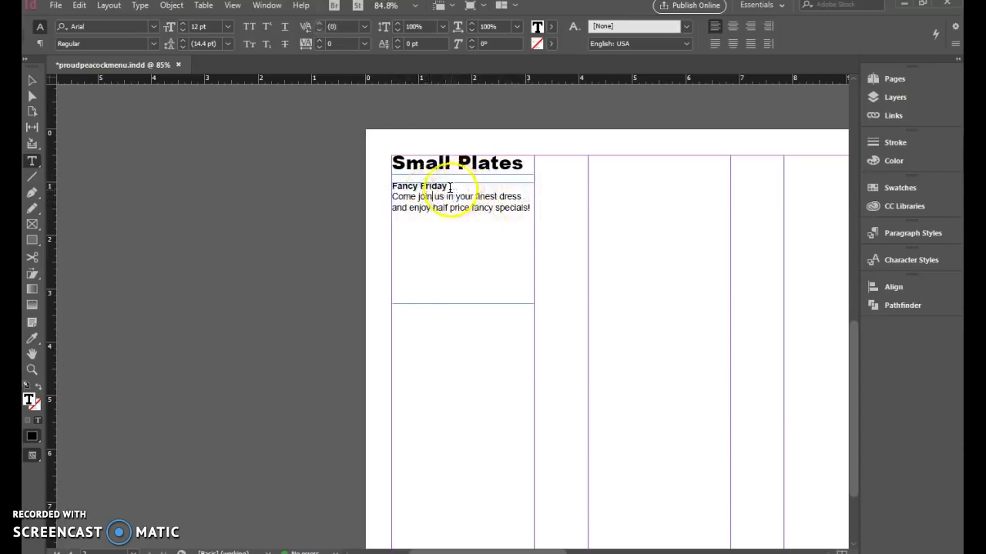
drag(528, 207, 387, 188)
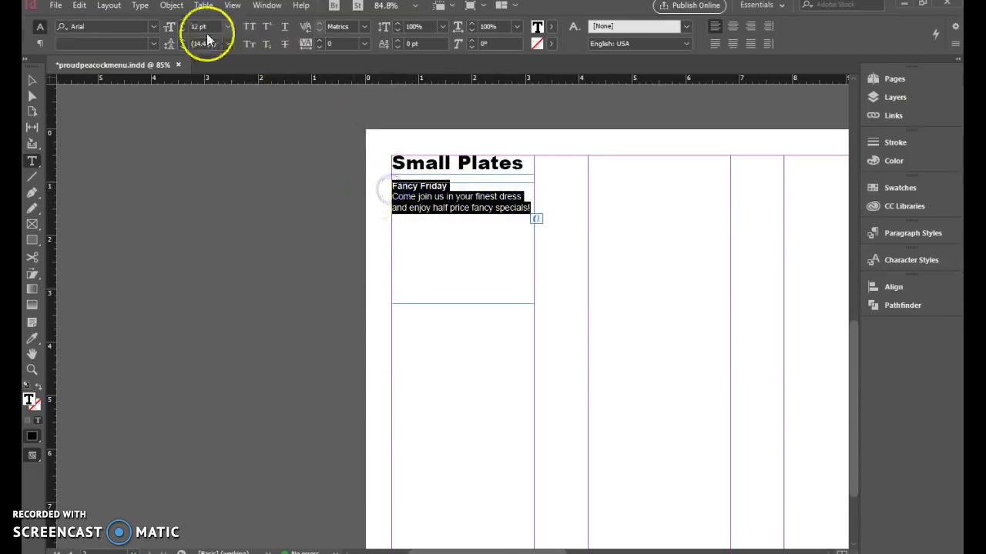
click(140, 5)
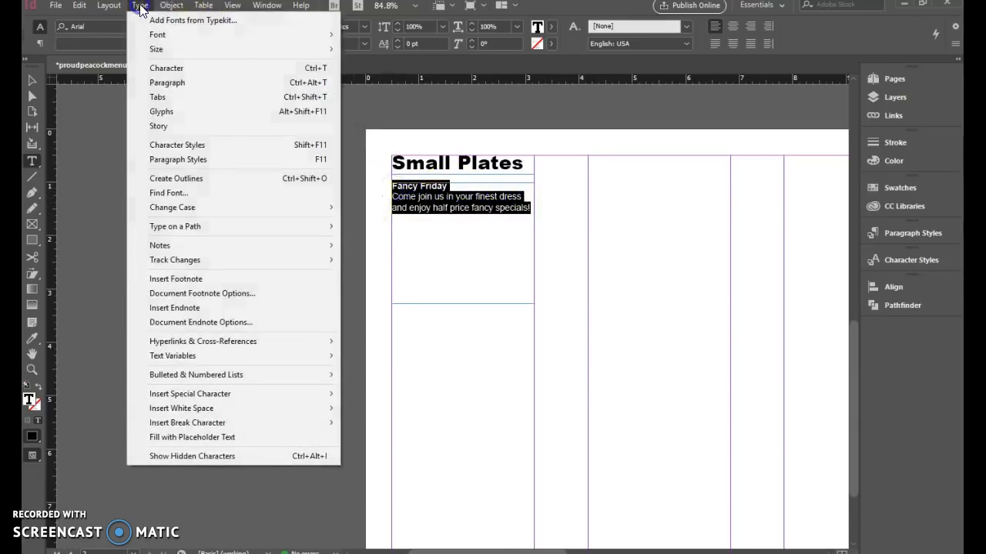
click(184, 105)
drag(466, 121, 463, 101)
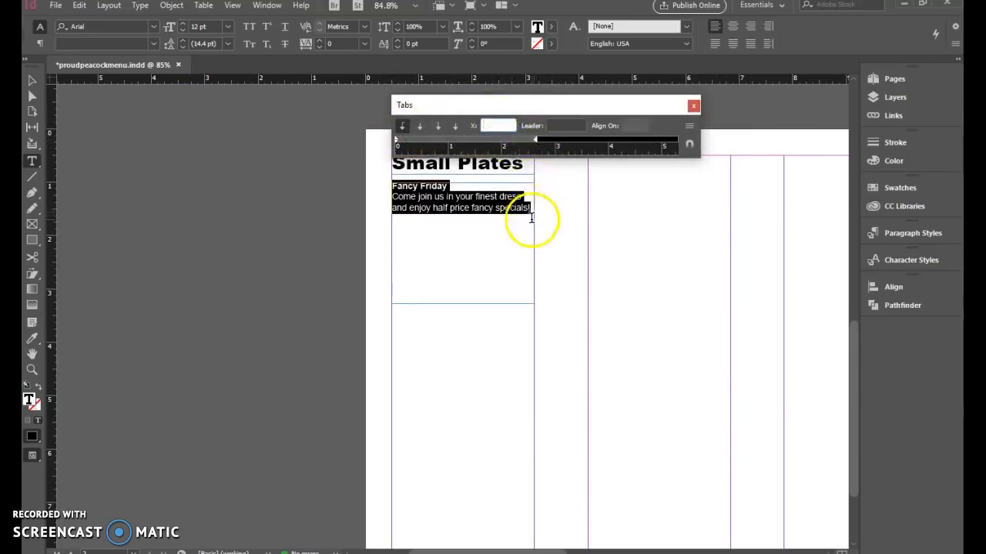
Add a right-aligned tab stop at about 2.47 in with a "." leader to the selected text
click(532, 144)
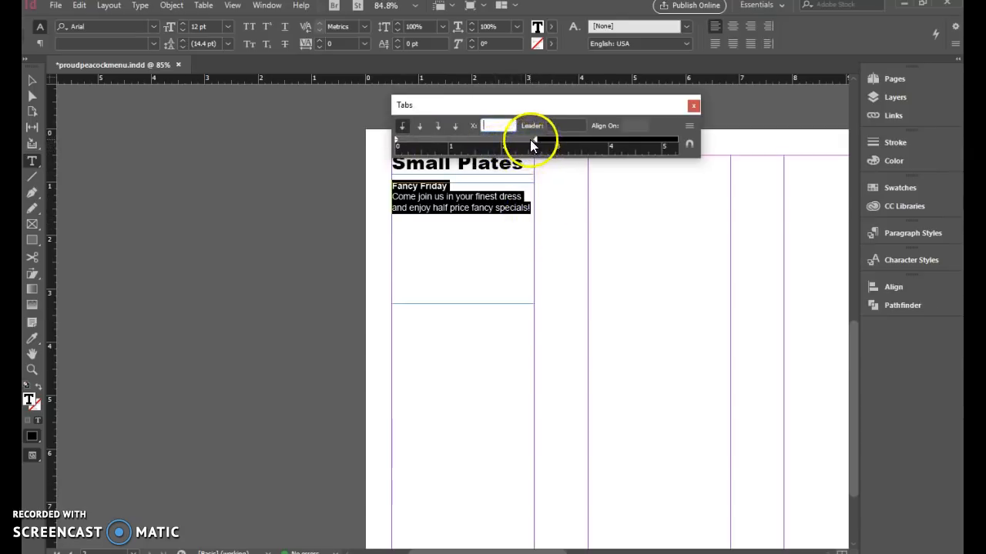
click(437, 132)
drag(478, 146, 514, 156)
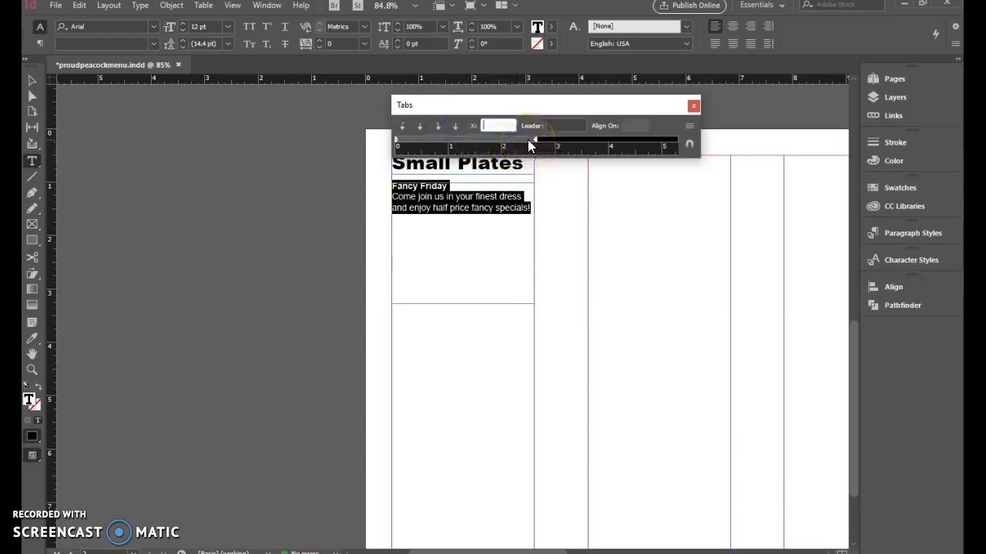
drag(528, 139, 534, 188)
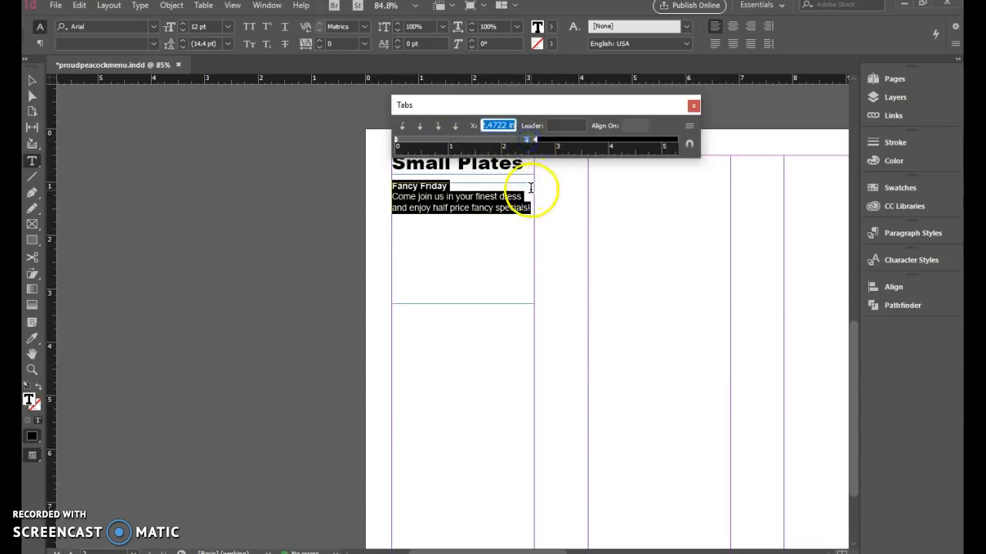
click(566, 124)
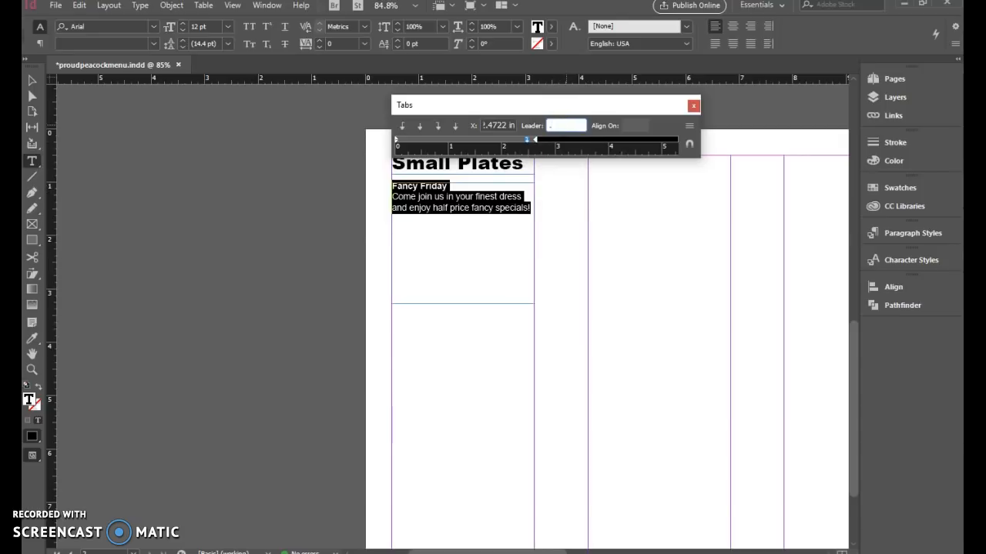
drag(563, 103, 559, 83)
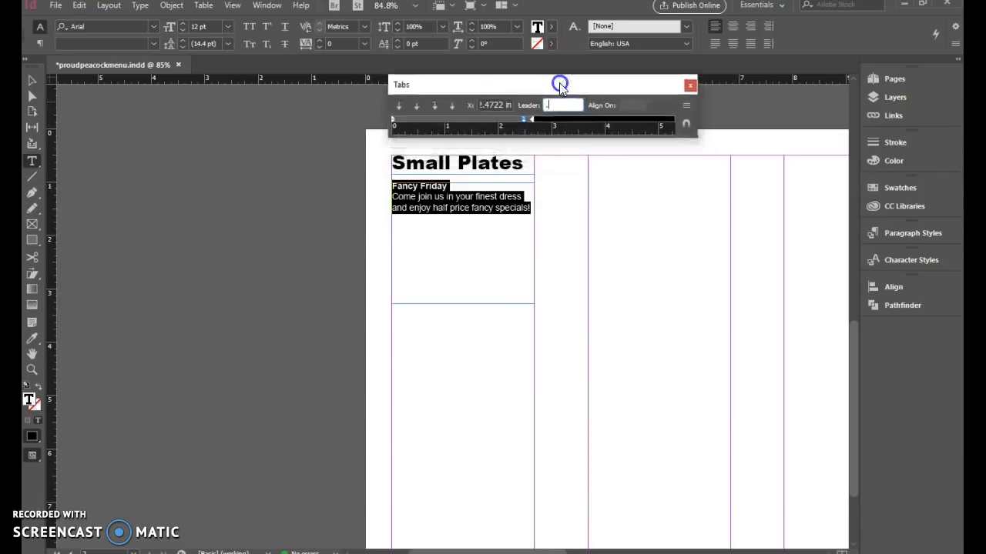
Add a tab and the price $15.00 after Fancy Friday, and replace the item name with "Bruscetta"
click(448, 186)
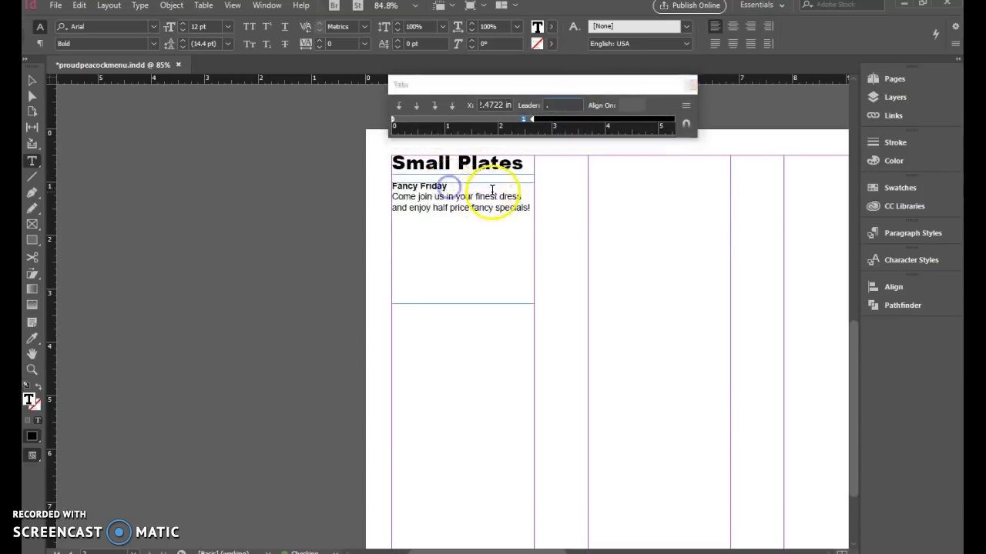
key(Tab)
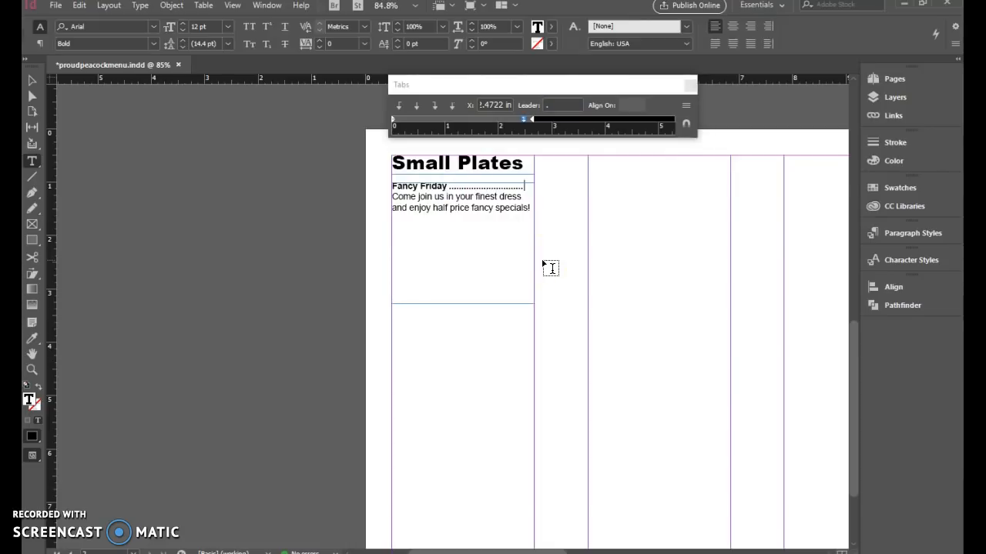
text($15.)
key(Delete)
key(Delete)
key(Delete)
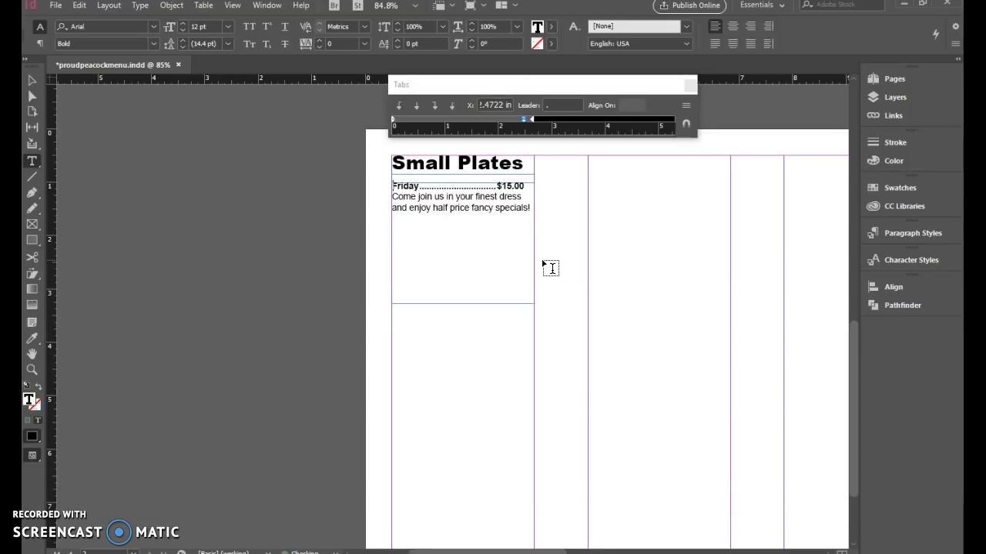
key(Delete)
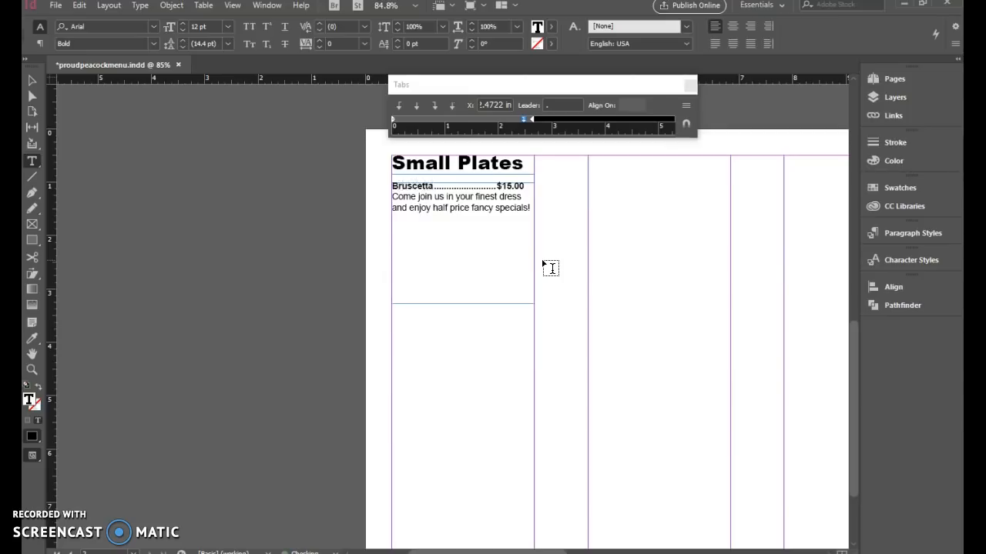
Reduce the description text below the Bruscetta line to 10 pt
drag(530, 208, 391, 197)
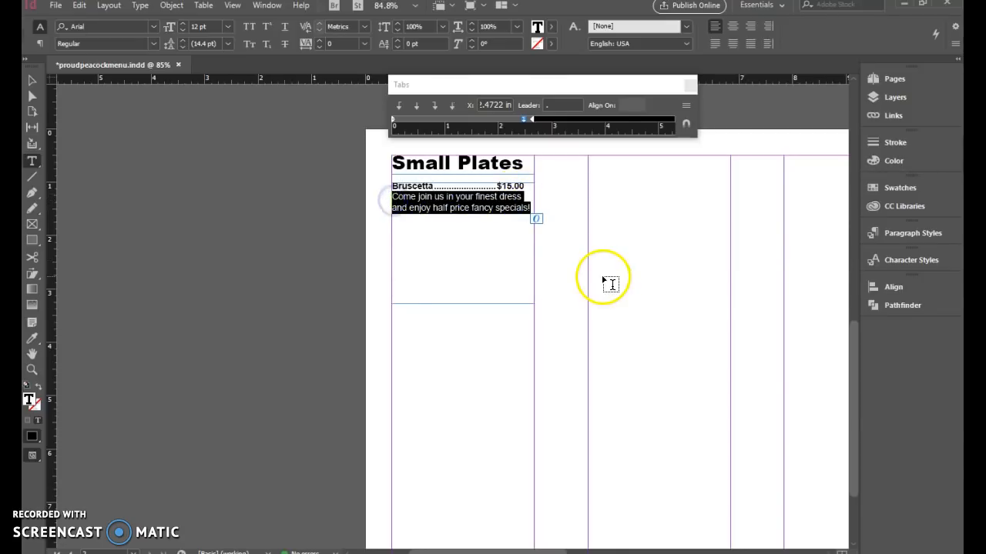
click(182, 30)
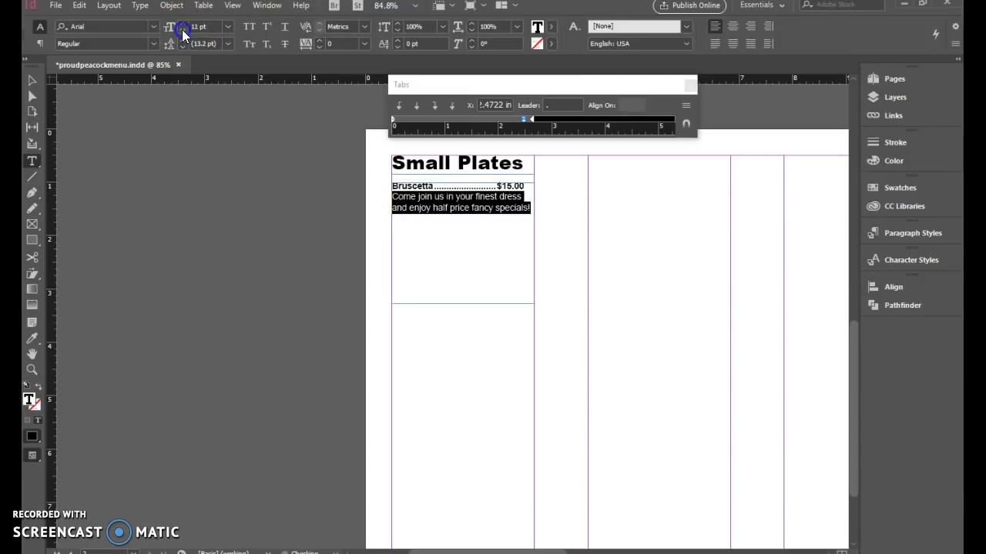
click(182, 30)
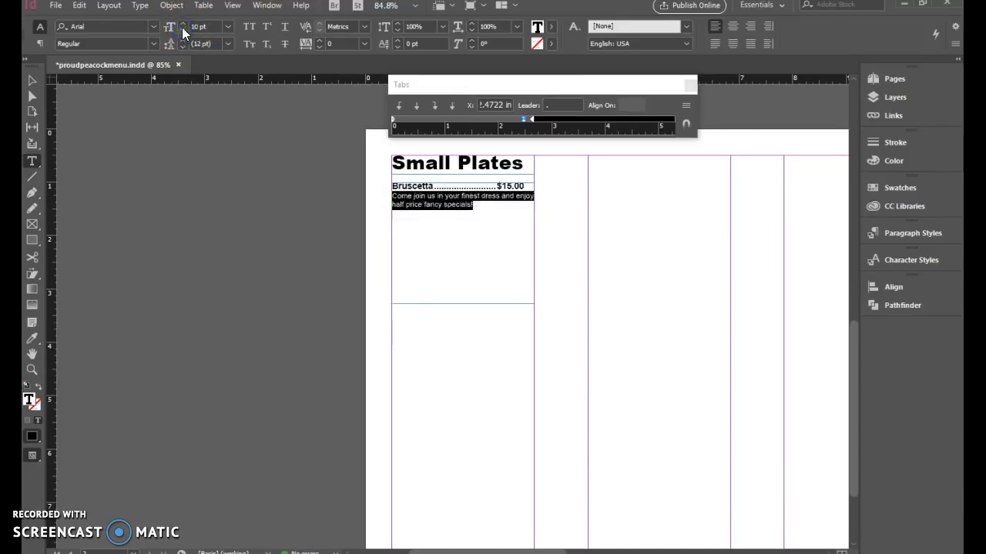
Replace the description under Bruscetta with "Toasted bread, tomatoes, mozzarella with fresh basil and olive oil"
text(Toasted bread, t)
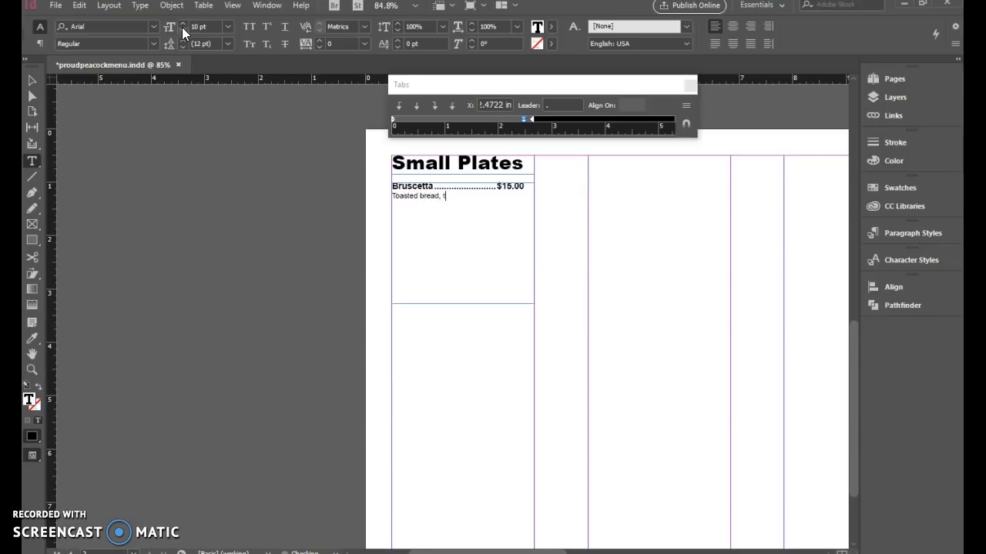
text(, mozzarella with)
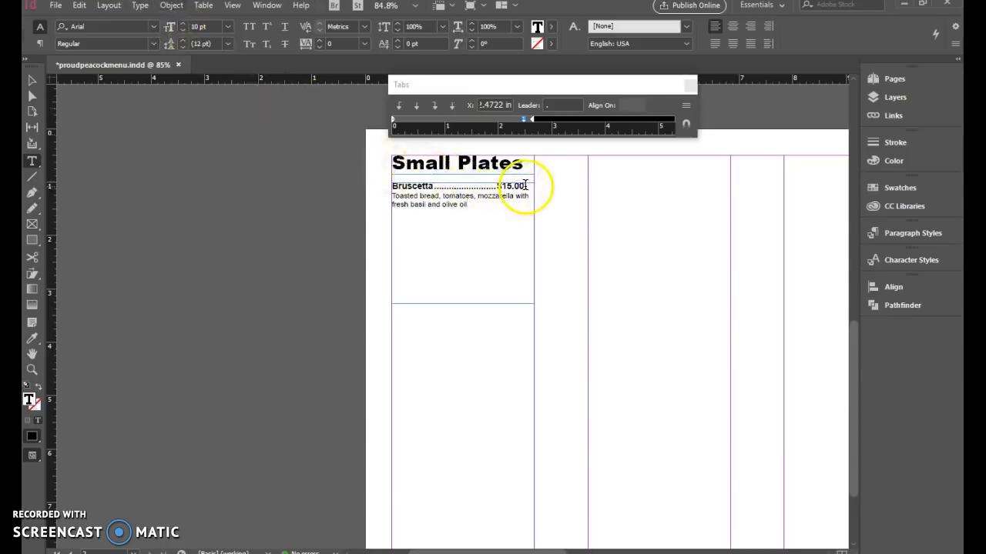
Move the Bruscetta line's right-aligned tab stop to about 2.65 in, so the price meets the column edge
drag(491, 183, 423, 181)
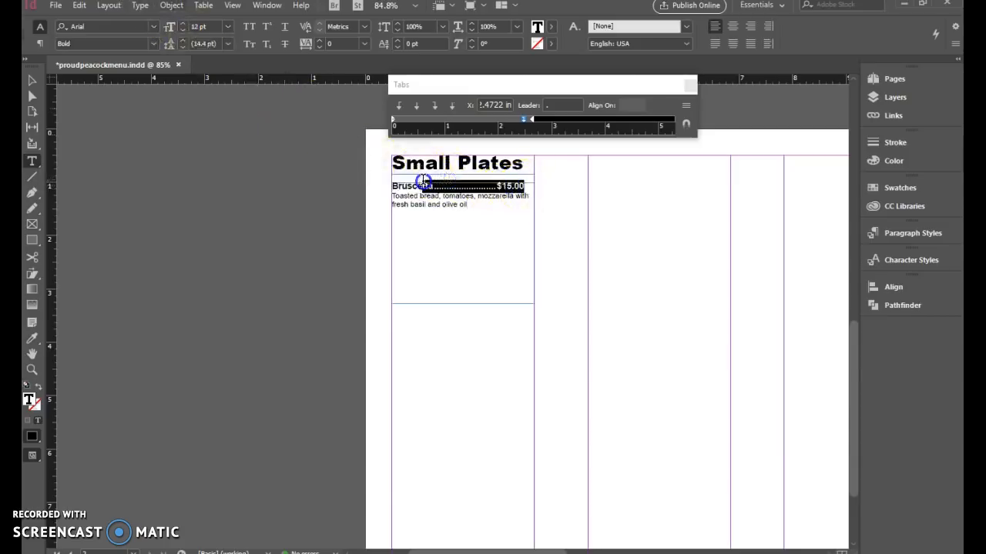
click(544, 118)
drag(522, 121, 532, 121)
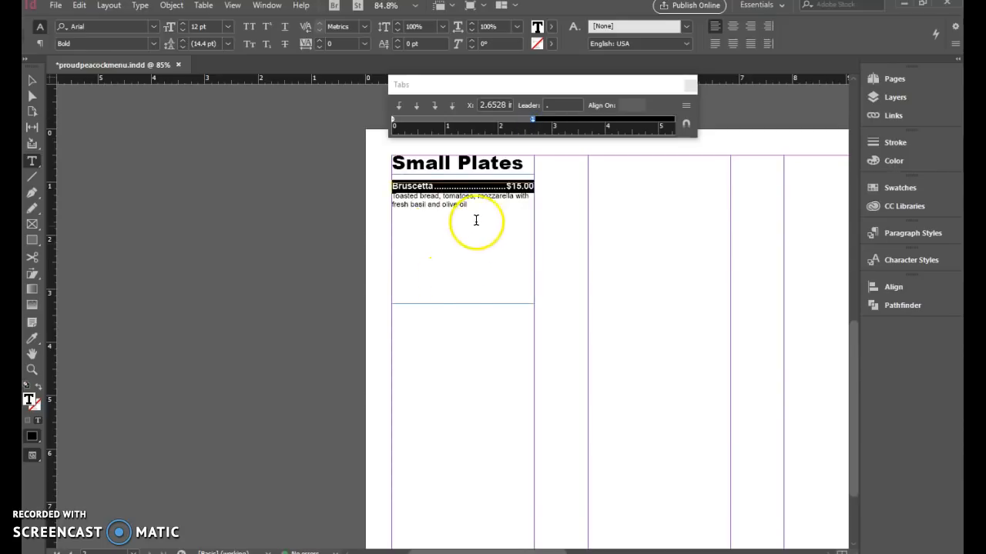
Copy the Bruscetta item with its description and paste it twice below the original, with a blank line between items
click(483, 250)
drag(477, 209, 408, 188)
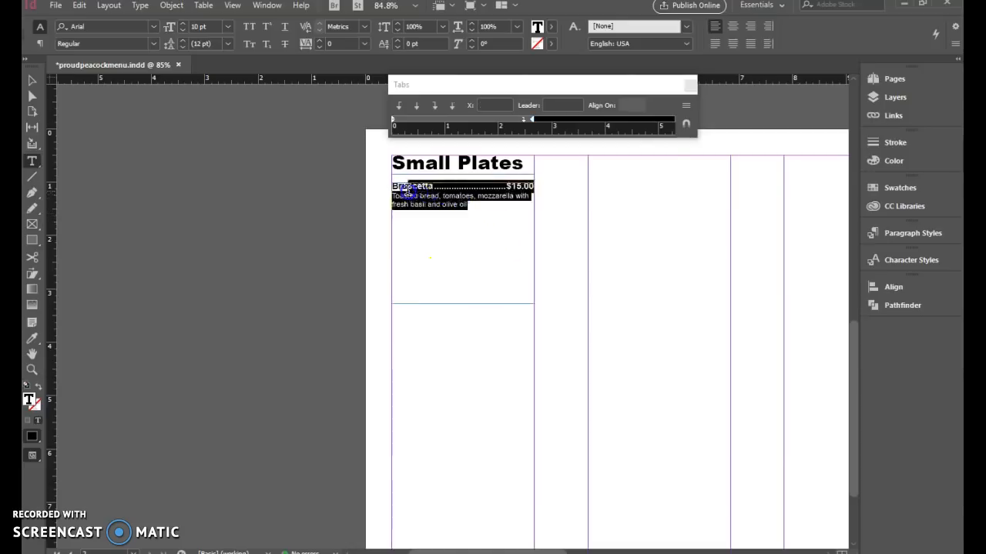
click(474, 210)
text(Bruscetta	$15.00 Toasted bread, tomatoes, mozzarella with fresh basil and olive oil)
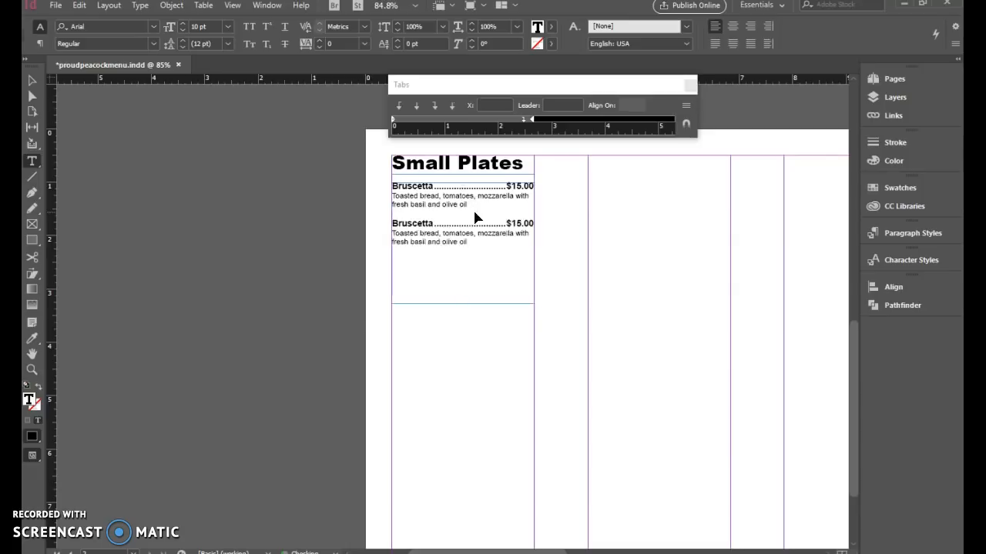
text(Bruscetta	$15.00 Toasted bread, tomatoes, mozzarella with fresh basil and olive oil)
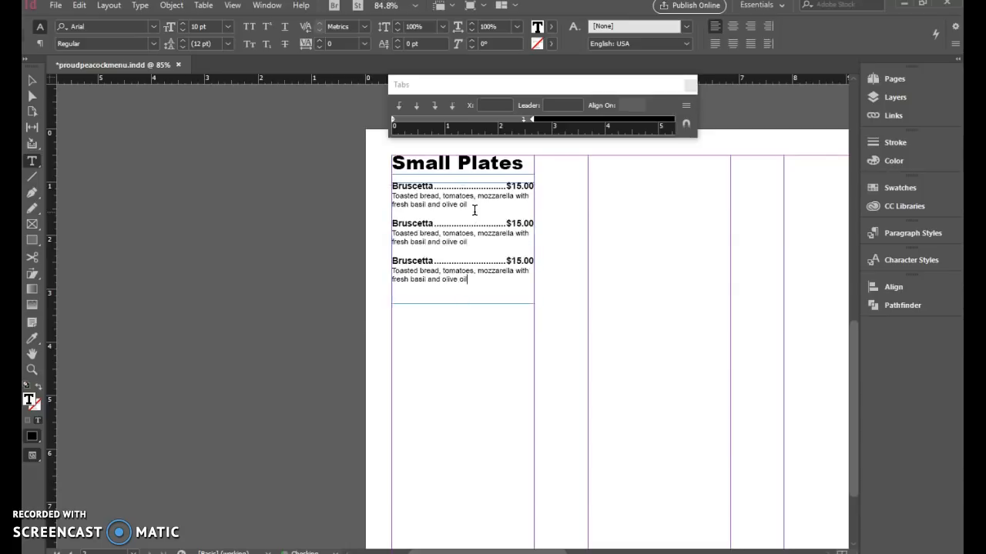
Extend the item text frame downward to about 3.18 in high and paste a fourth Bruscetta item below the others
click(32, 80)
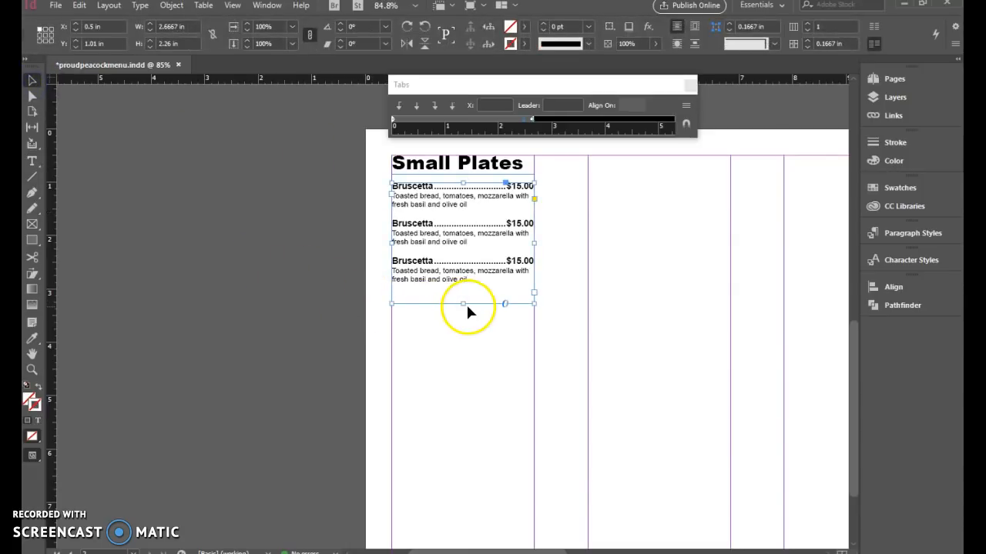
drag(462, 303, 465, 353)
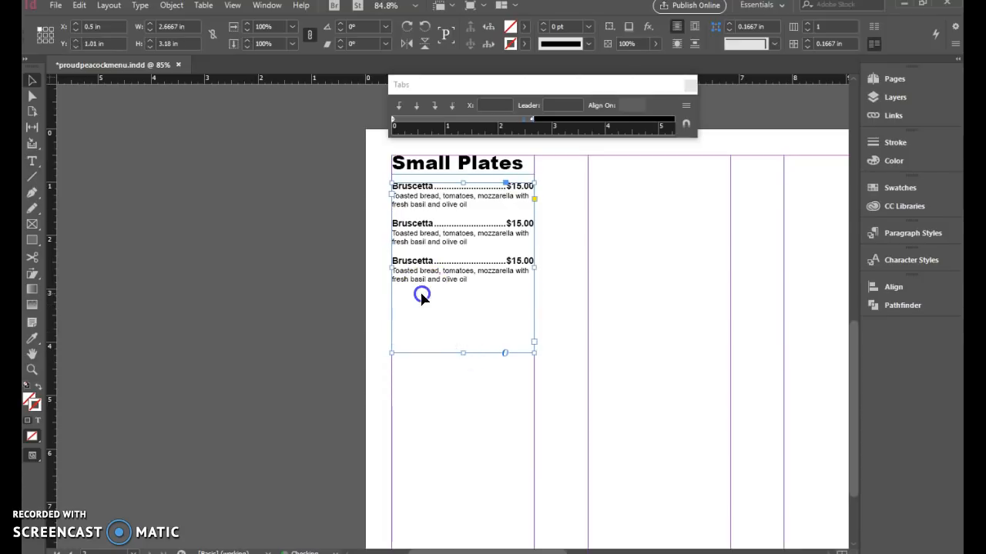
double_click(422, 294)
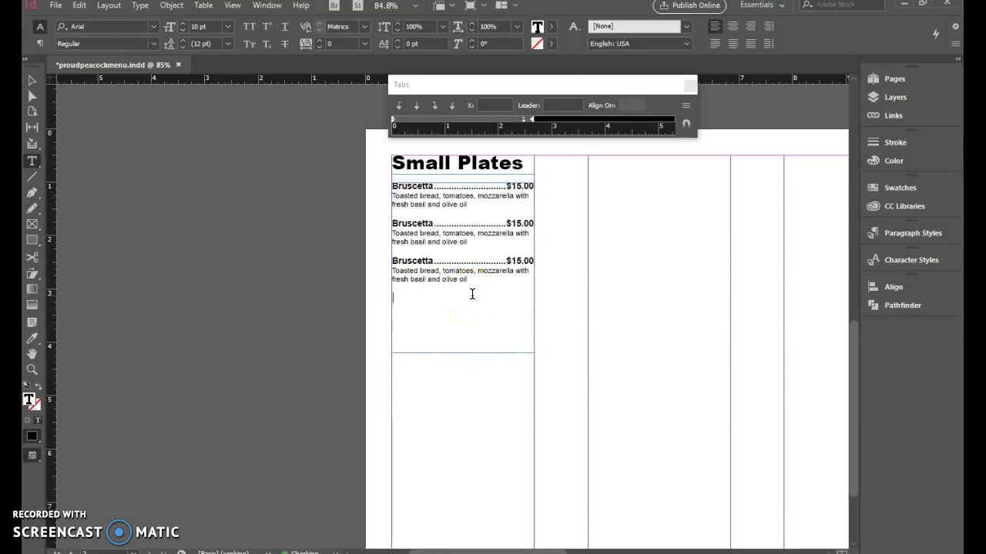
text(Bruscetta	$15.00 Toasted bread, tomatoes, mozzarella with fresh basil and olive oil)
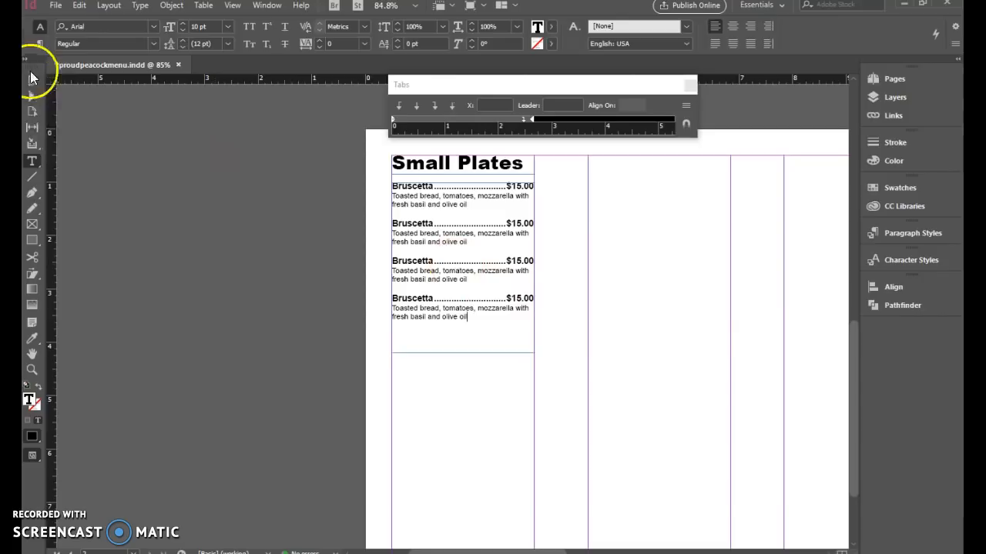
Duplicate the Small Plates heading and item list together and place the copy below in the same column at about Y 4.71 in
click(31, 80)
click(490, 170)
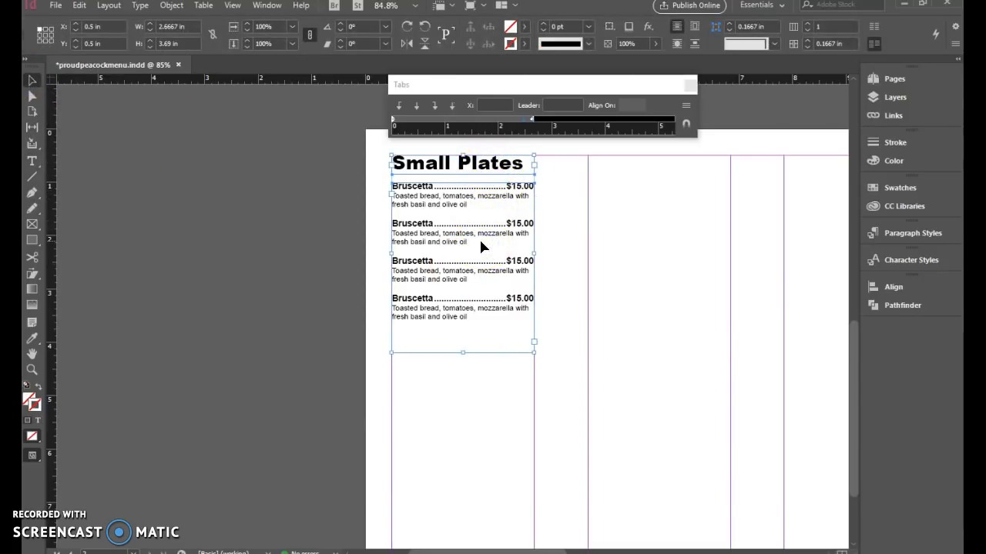
key(ctrl+v)
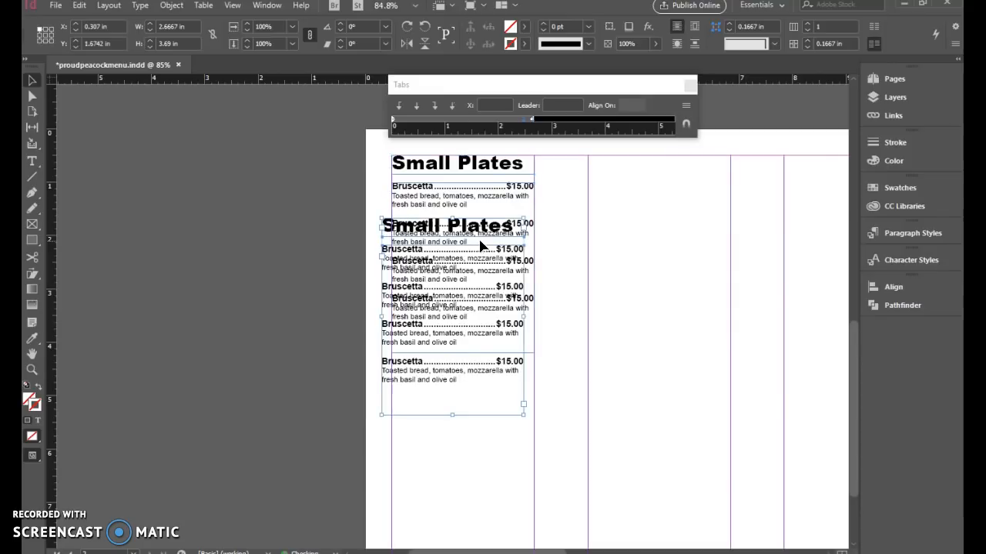
drag(474, 227, 478, 391)
scroll(577, 385, down, 3)
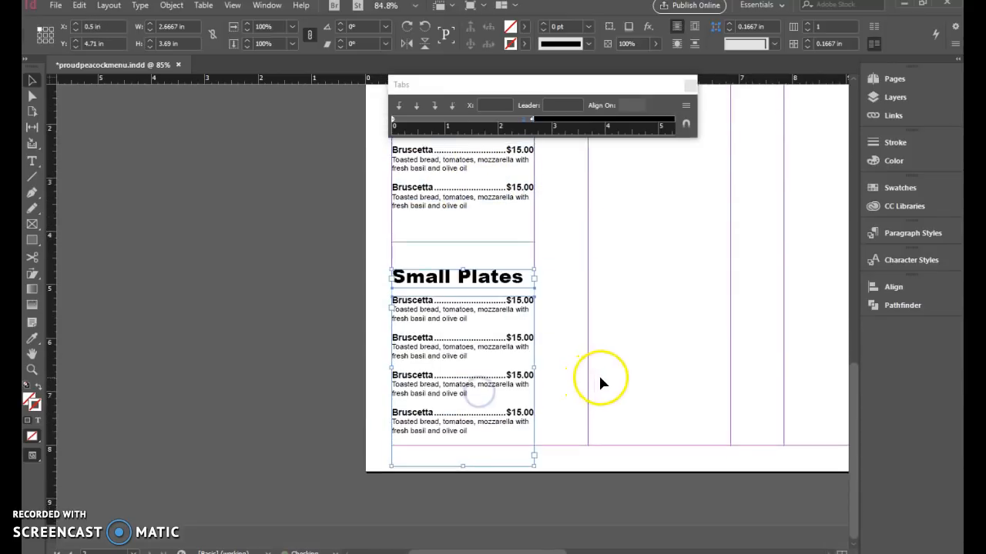
scroll(562, 362, up, 4)
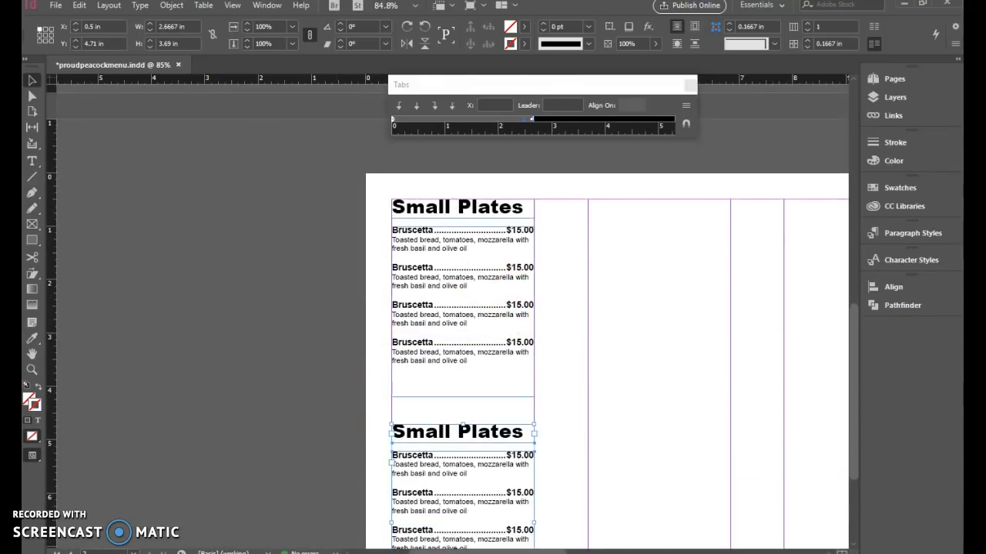
Copy the selected bowl from the Photoshop photo and paste it onto the inside menu page in InDesign
click(198, 553)
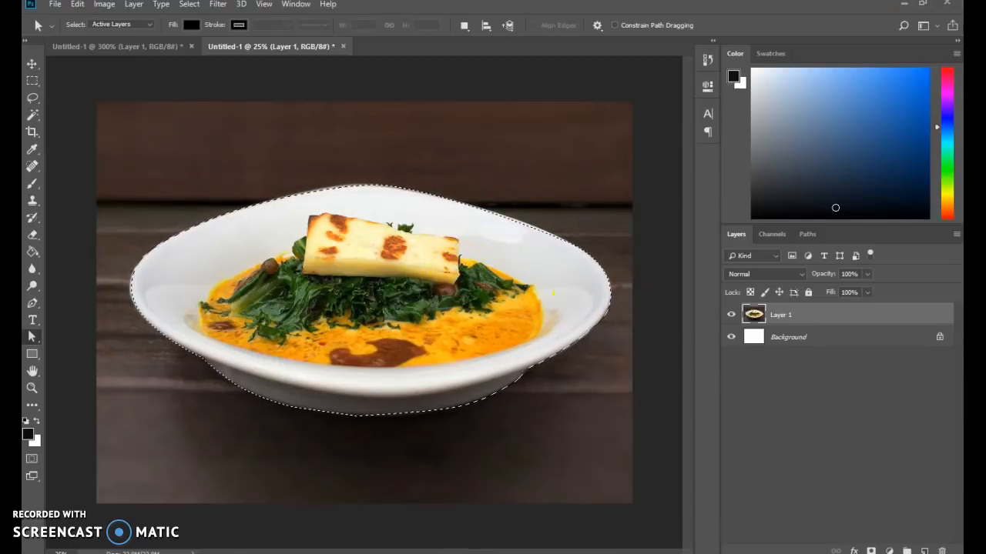
click(198, 553)
scroll(591, 537, down, 2)
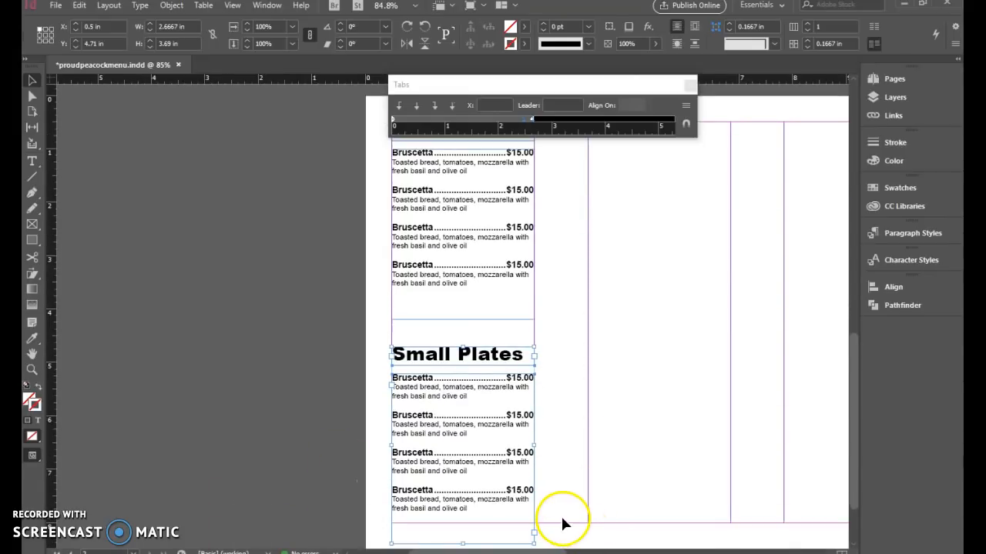
click(561, 522)
key(ctrl+v)
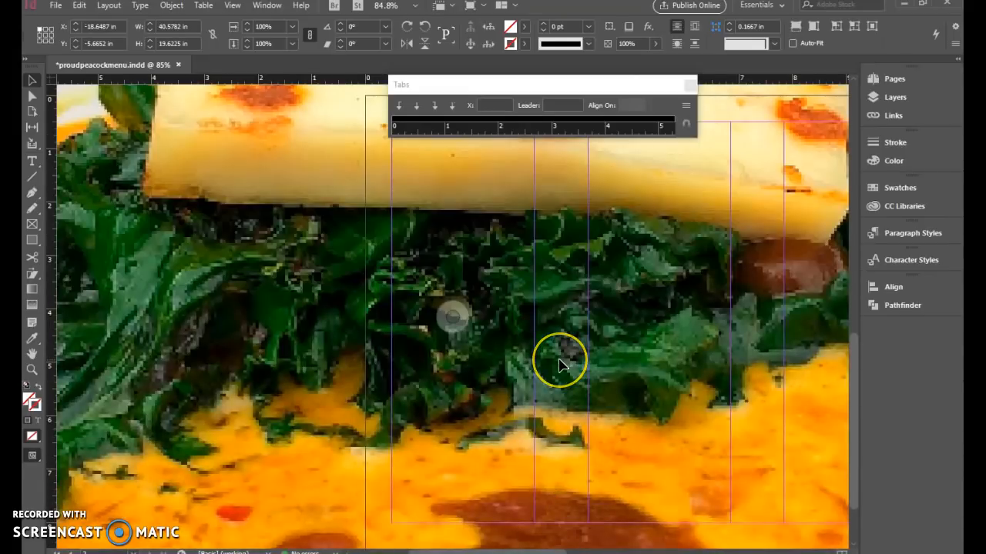
Scale the pasted bowl image down to about 4.07 × 1.97 in and place it at the bottom of the inside page's middle column
key(ctrl+minus)
key(ctrl+minus)
key(ctrl+minus)
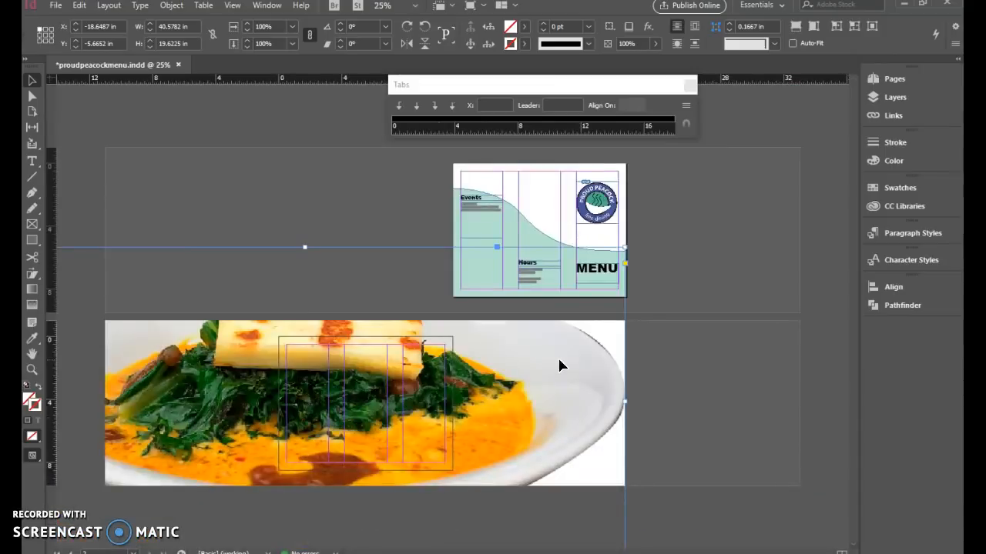
key(ctrl+minus)
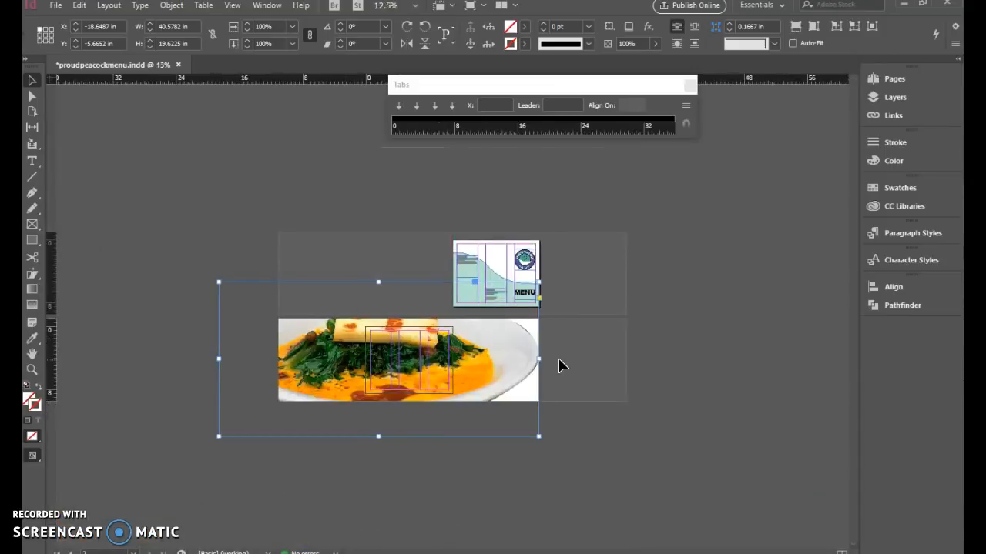
drag(220, 438, 431, 352)
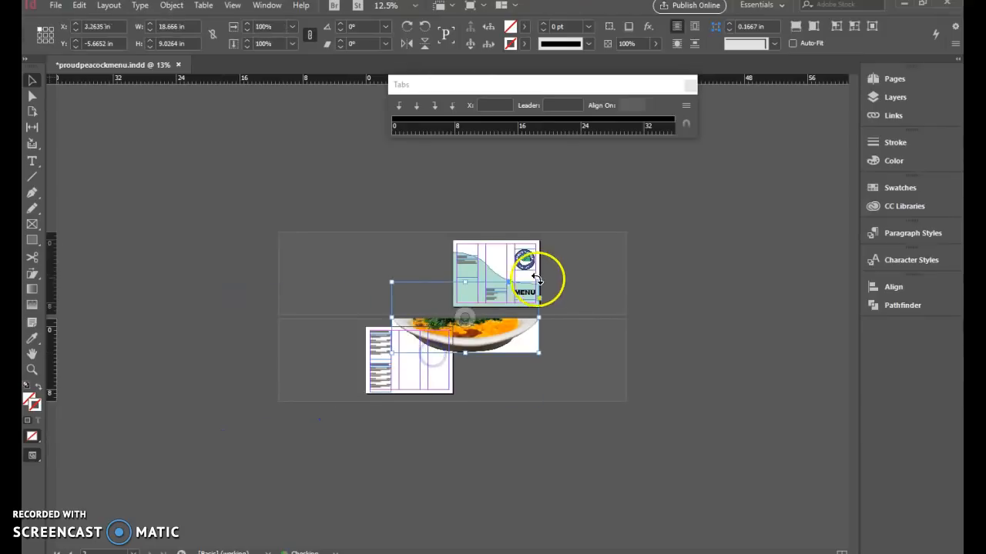
drag(536, 279, 409, 387)
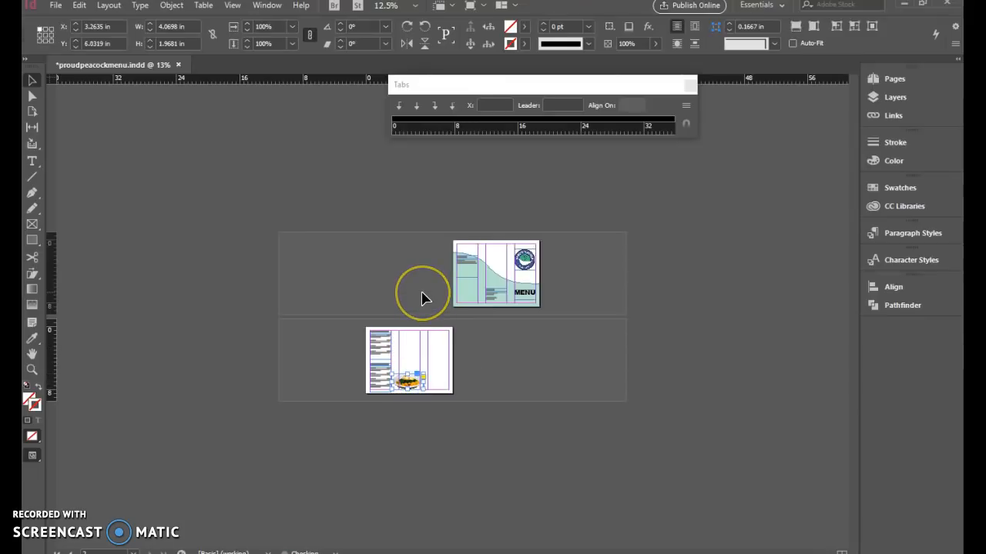
Copy the teal wave from the cover page to the inside page, mirror it horizontally, and fit it to the page's 11 in width at the bottom
key(ctrl+equal)
key(ctrl+equal)
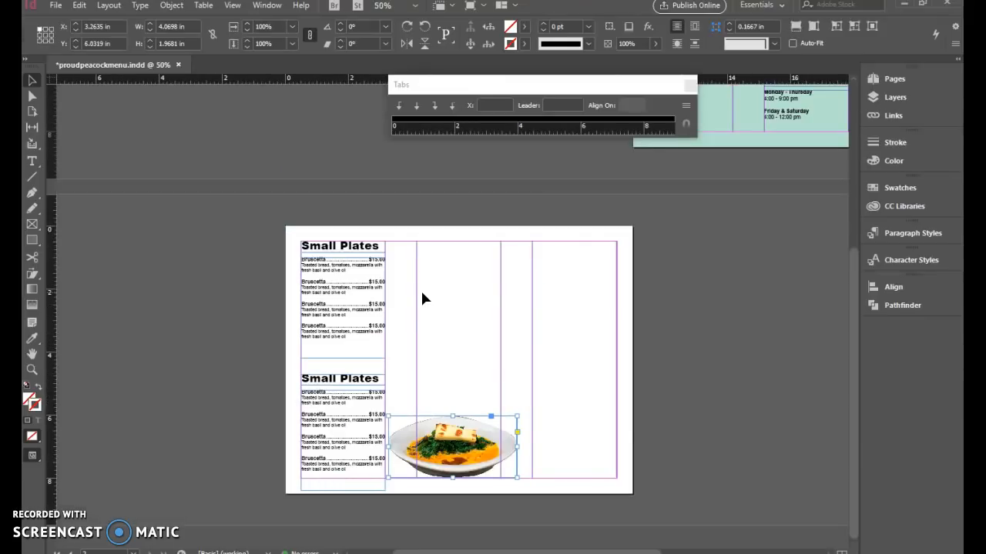
click(486, 360)
scroll(656, 199, up, 2)
scroll(658, 203, up, 3)
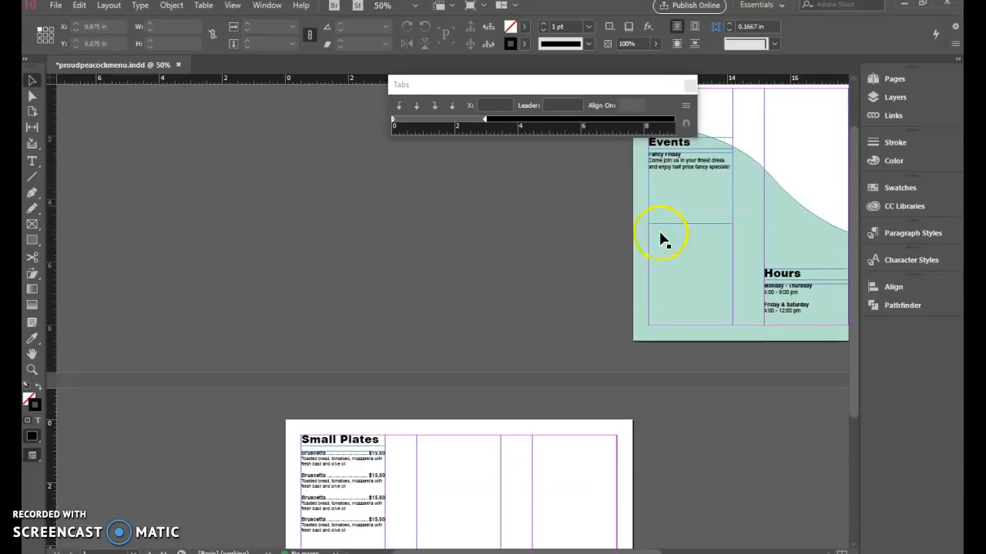
click(669, 253)
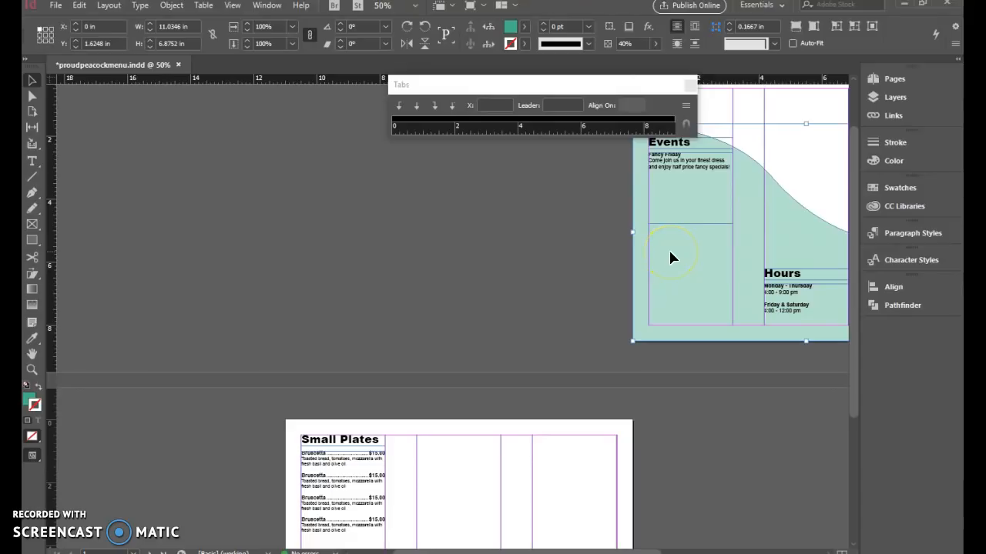
scroll(675, 240, down, 5)
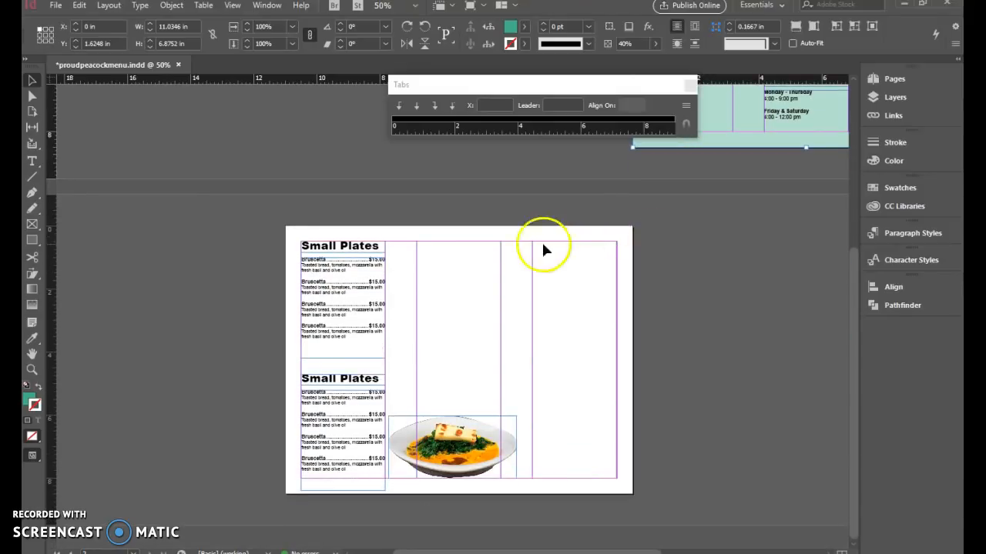
drag(399, 154, 276, 373)
drag(126, 367, 814, 412)
drag(684, 395, 491, 416)
drag(628, 385, 632, 385)
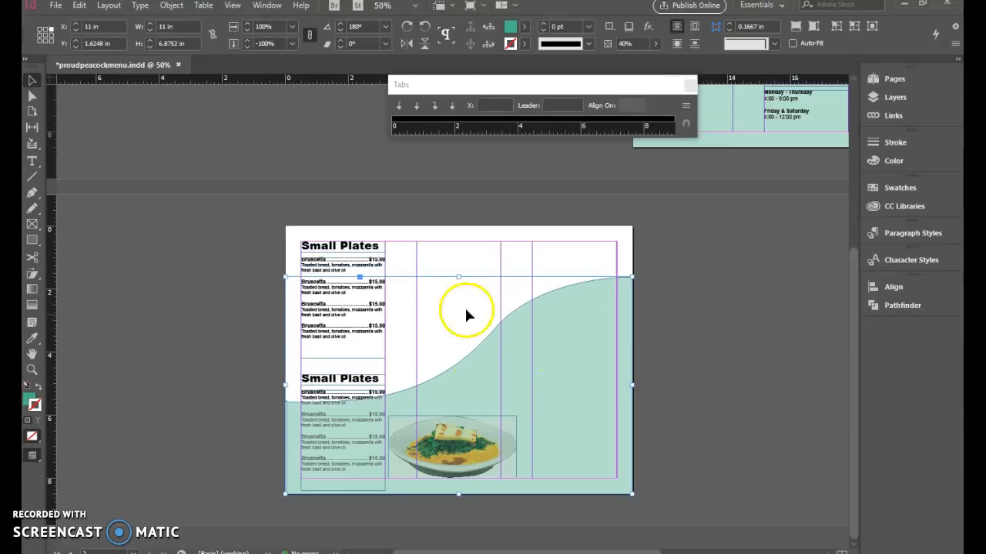
Send the mirrored teal wave to the back, behind the menu text and the bowl image
right_click(542, 380)
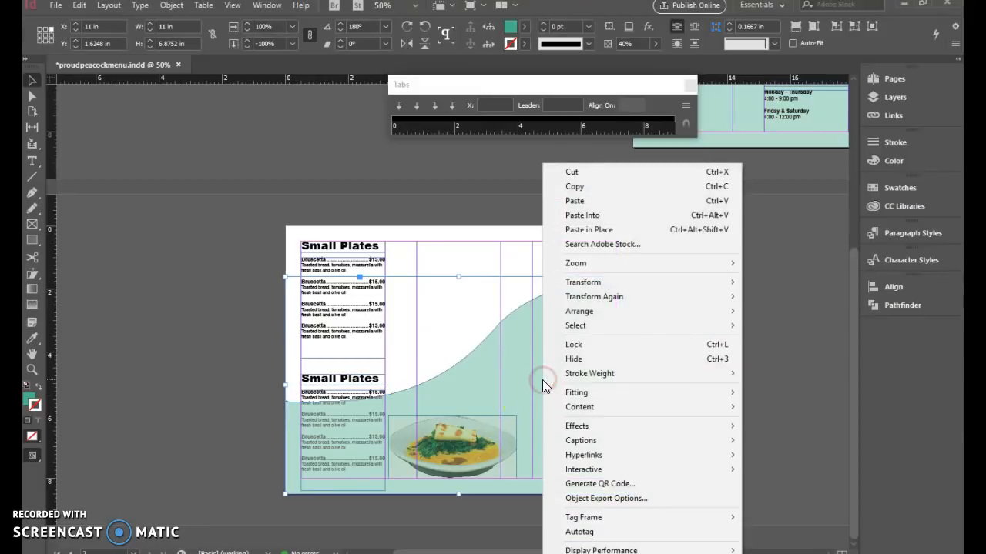
mouse_move(645, 313)
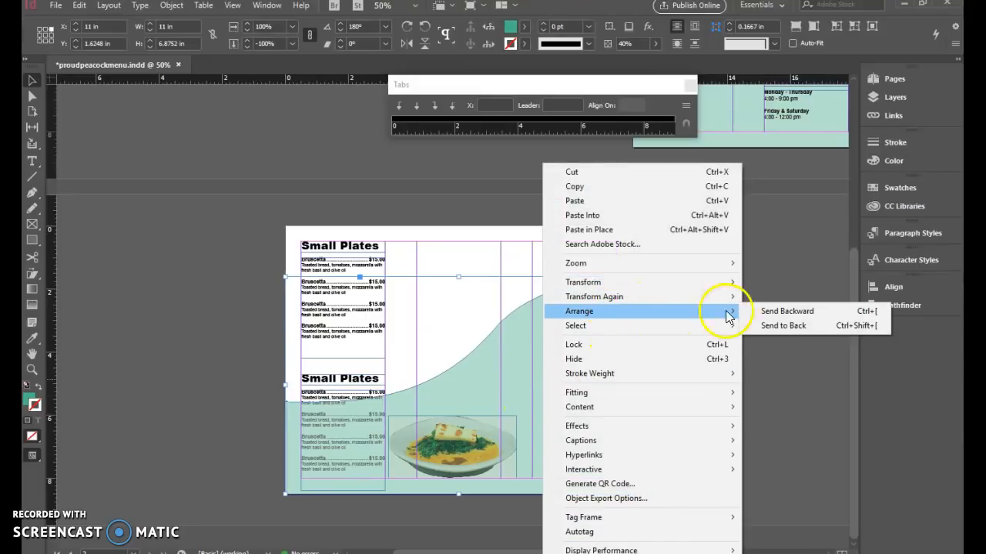
click(765, 324)
click(701, 324)
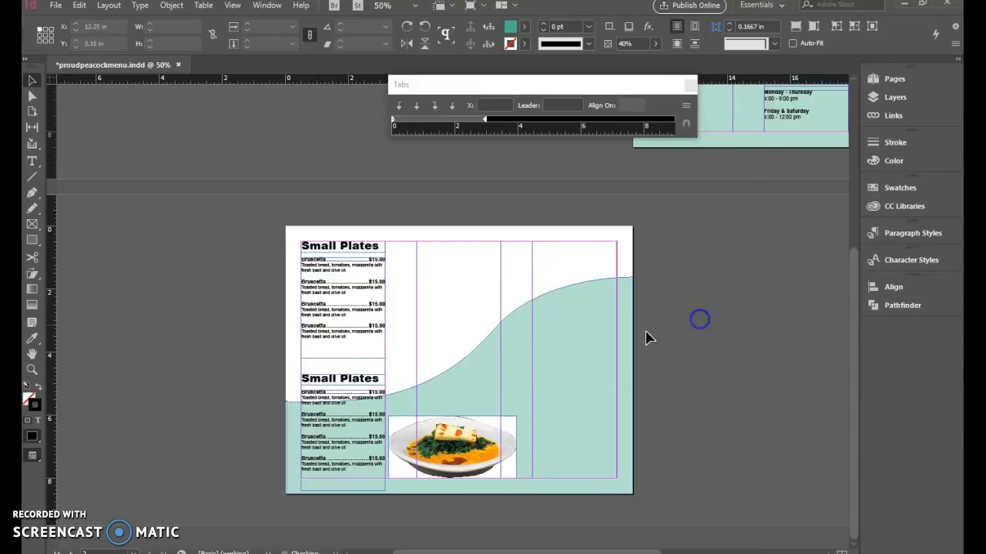
Inspect the placed bowl's white backing, switch to Photoshop, hide the Background layer, and copy the bowl selection to a new layer
click(462, 455)
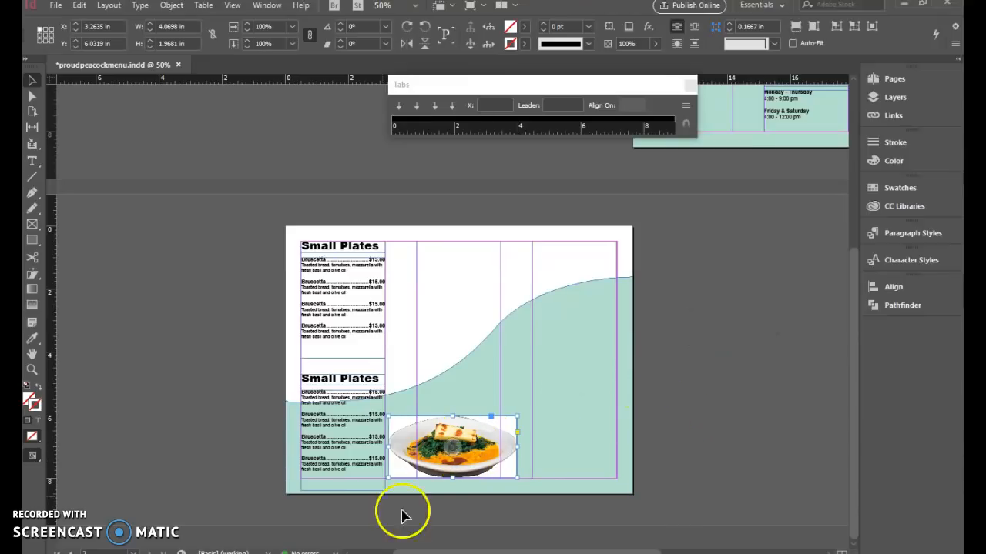
scroll(471, 446, up, 4)
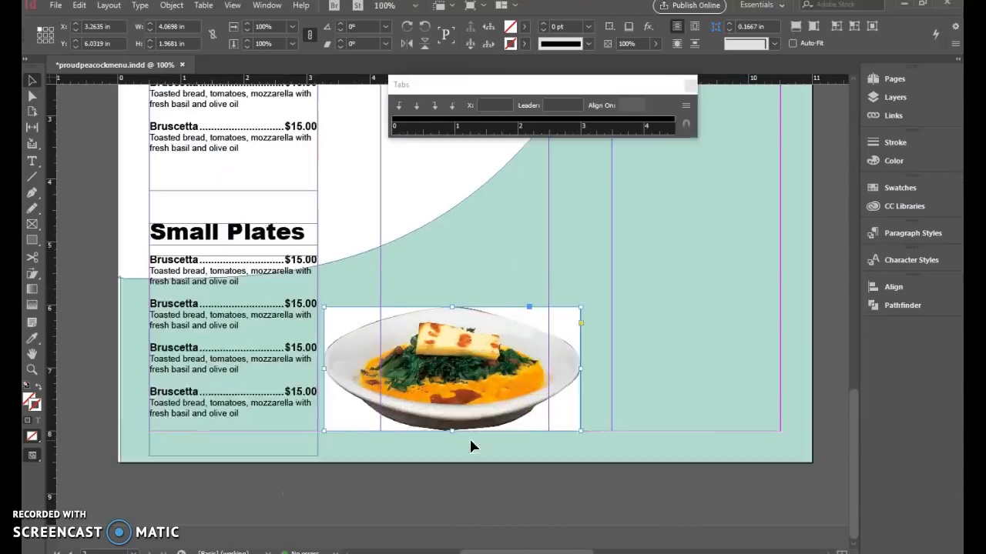
click(664, 256)
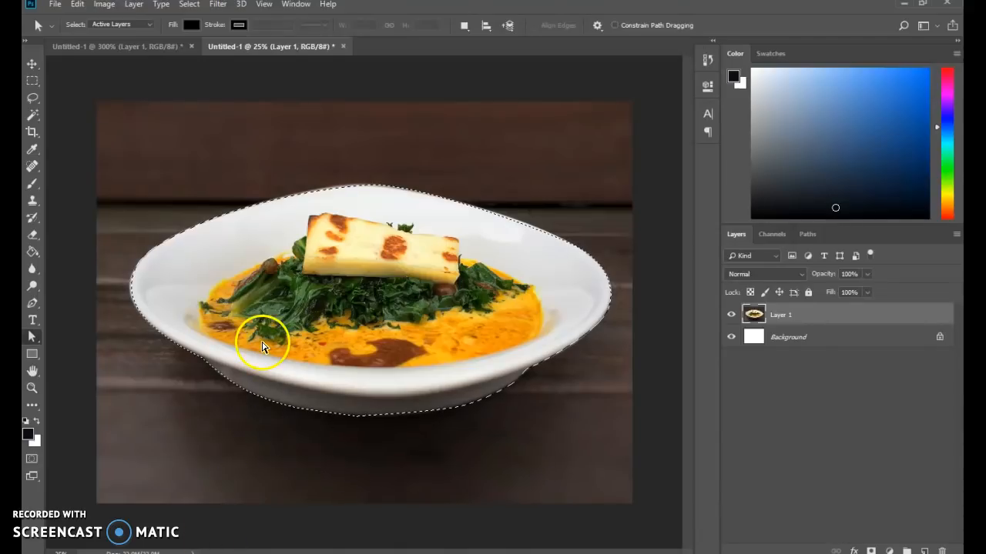
click(730, 337)
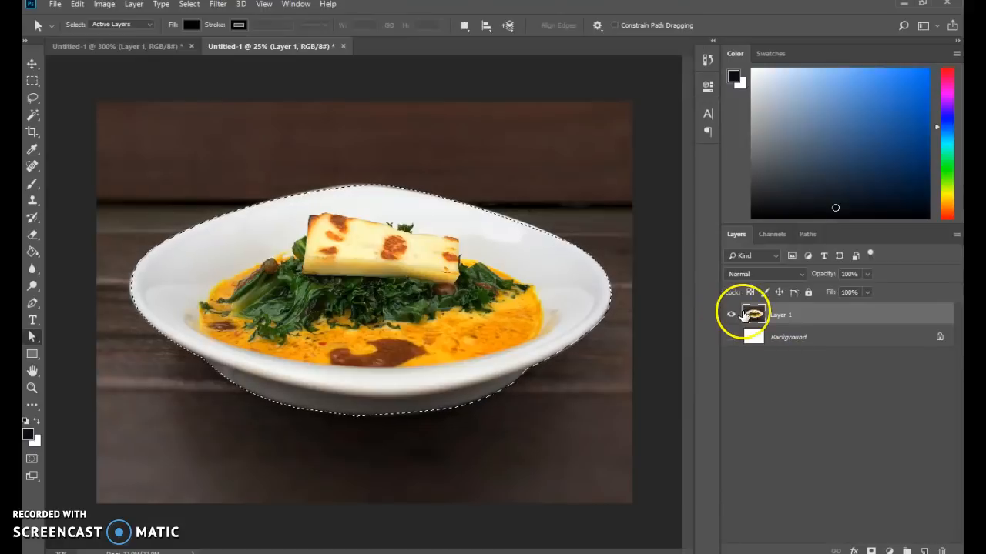
key(ctrl+j)
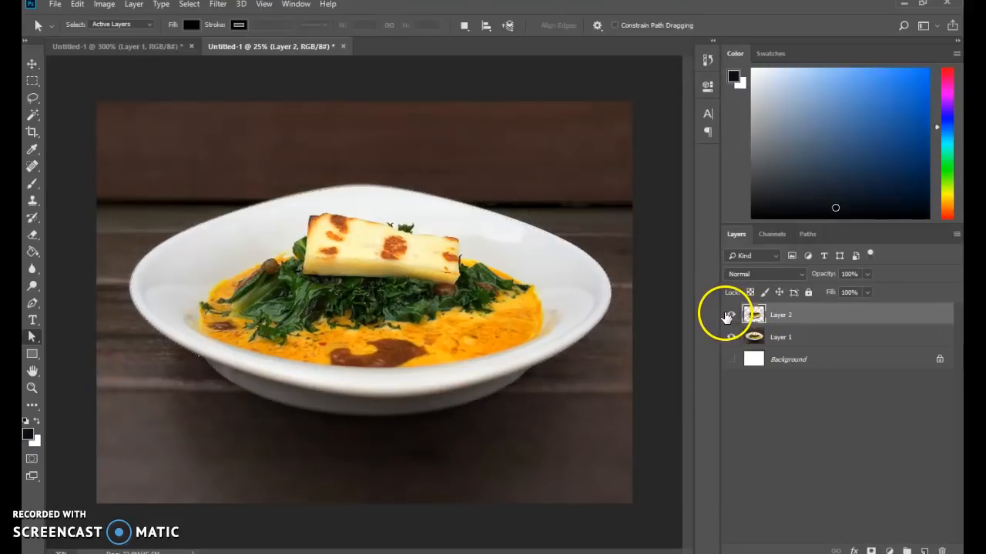
Hide Layer 1 so only the bowl cutout shows, and start saving the document in the Documents folder's Computer Apps subfolder
click(730, 338)
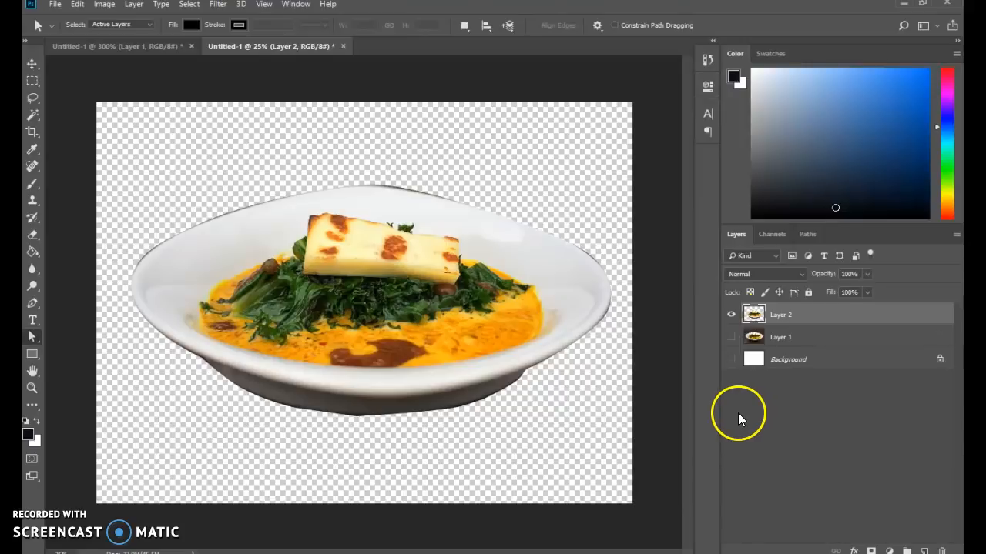
click(54, 9)
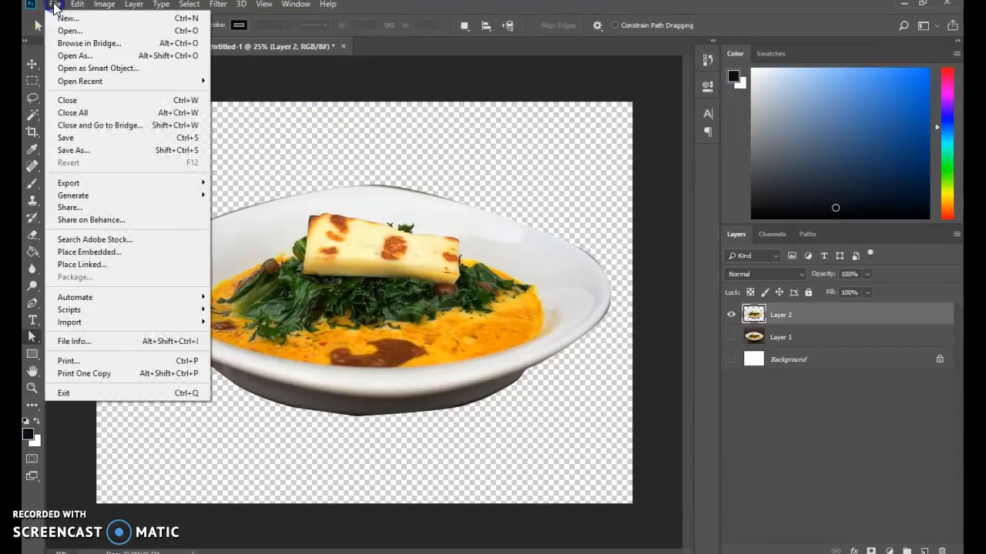
click(91, 151)
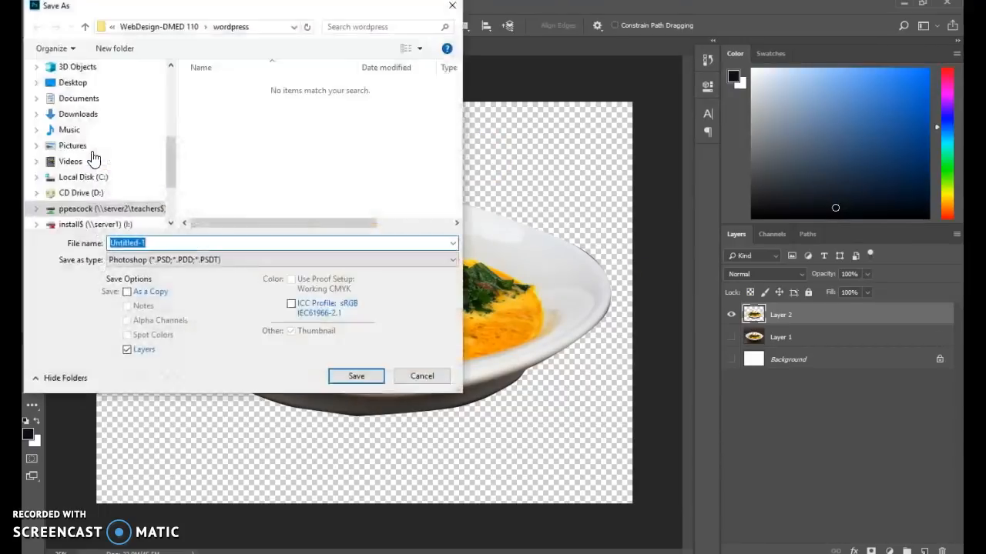
click(137, 208)
double_click(231, 100)
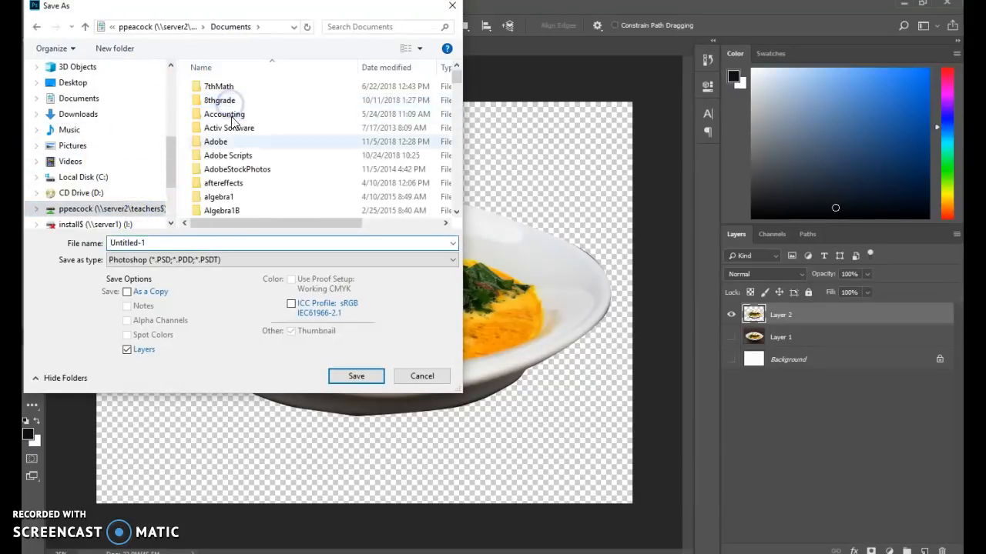
scroll(249, 168, down, 2)
scroll(249, 168, down, 3)
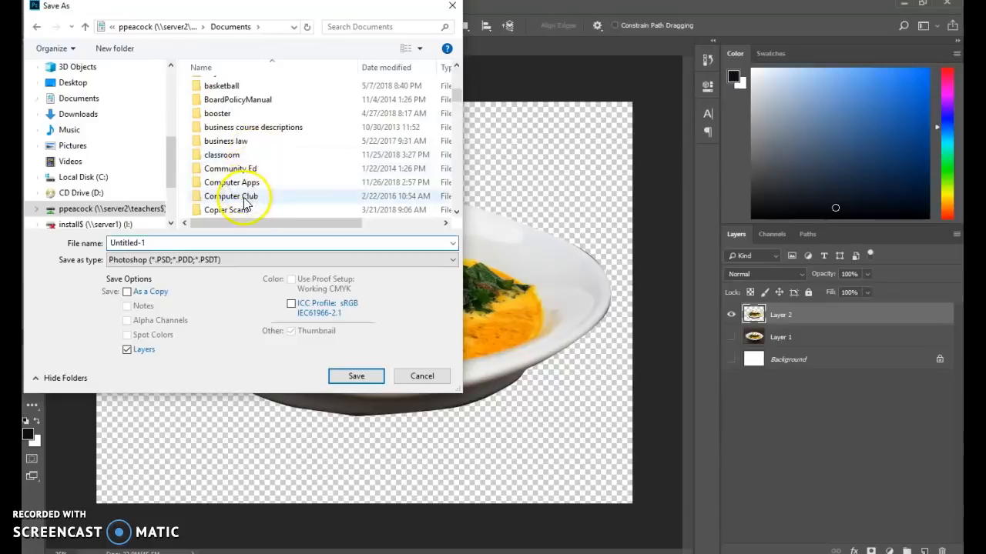
double_click(243, 185)
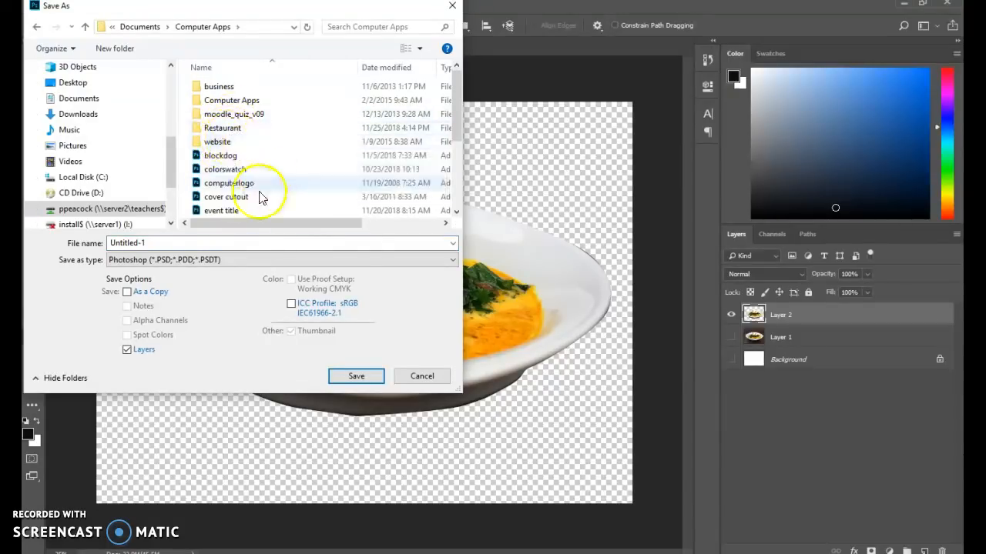
Name the file smallbowl and save it in Photoshop format with Maximize Compatibility enabled
drag(202, 244, 102, 244)
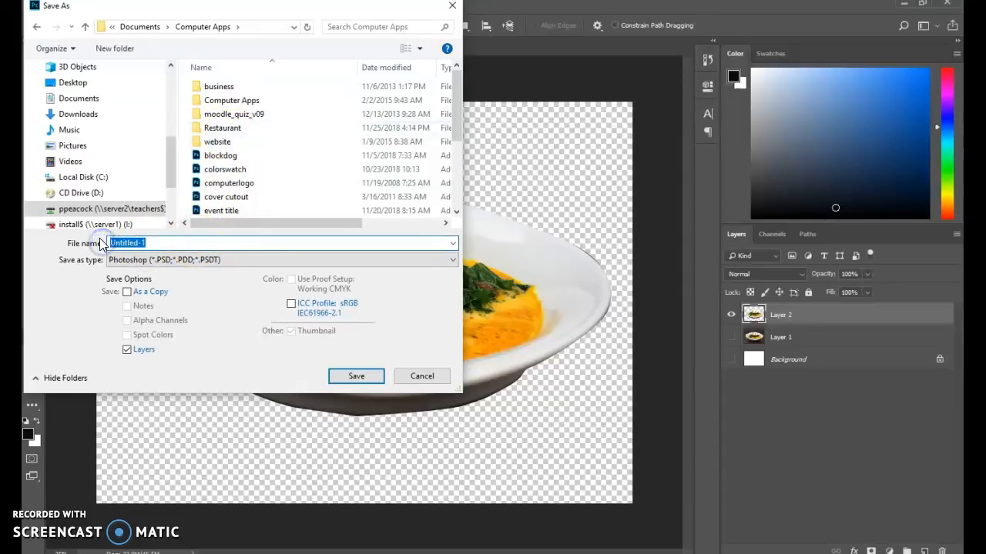
text(small)
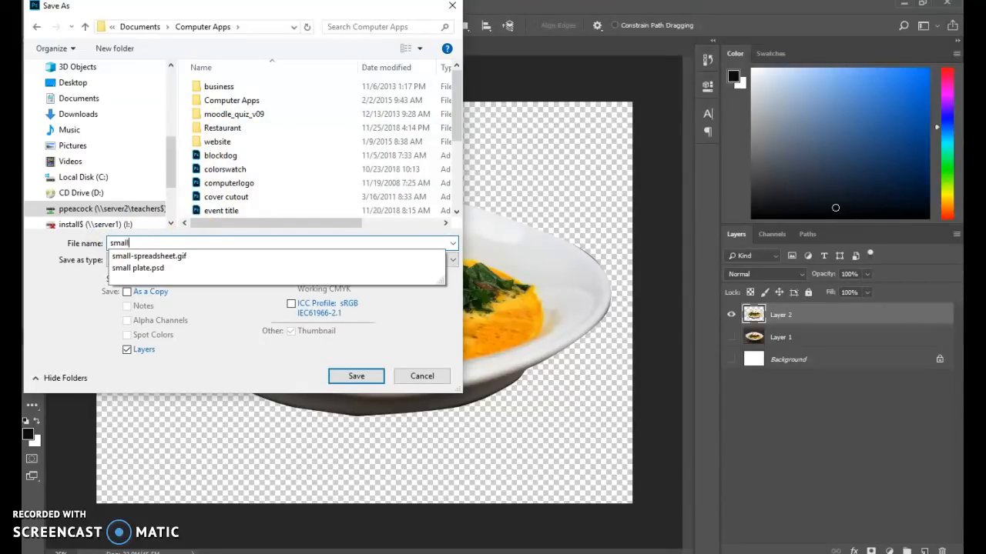
text(bowl)
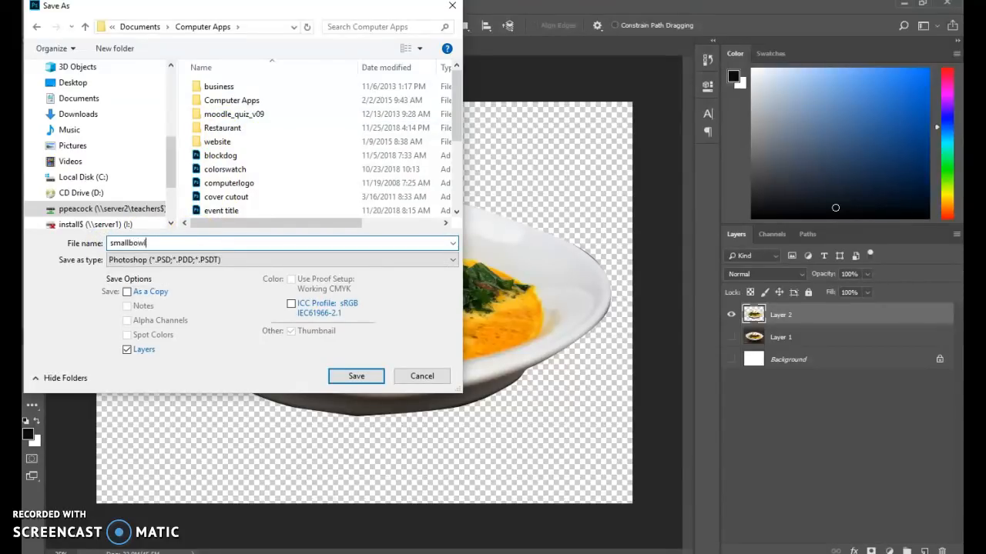
key(Return)
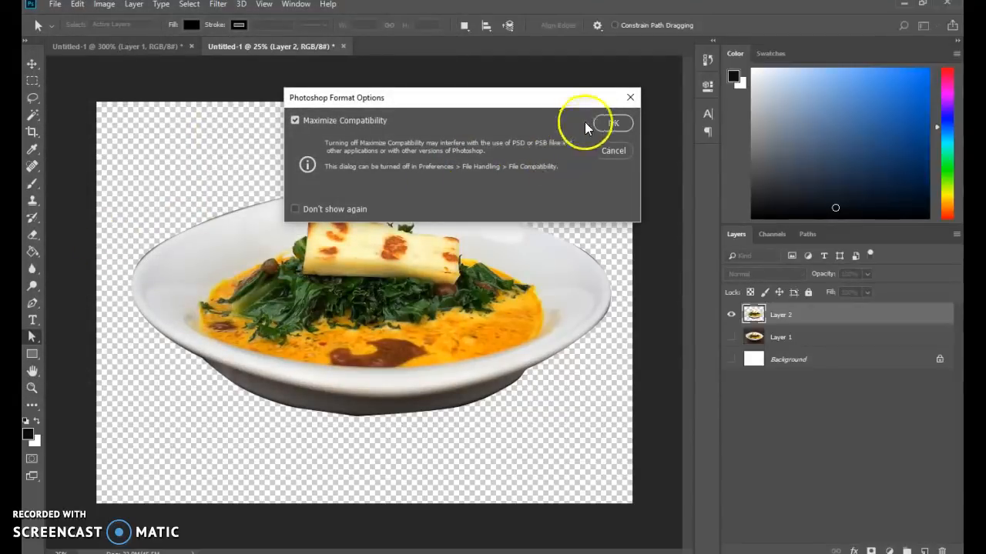
click(596, 123)
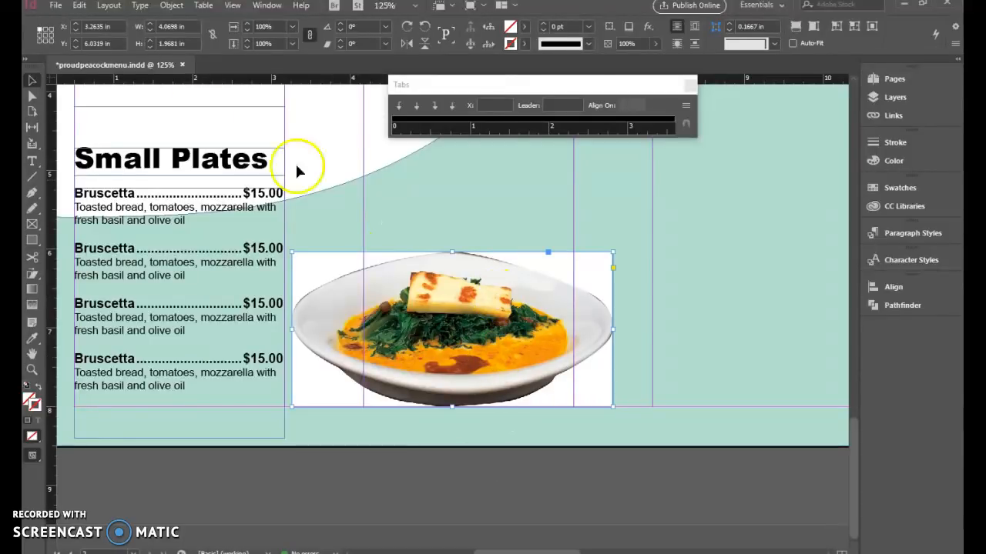
Switch to InDesign and place the smallbowl Photoshop file from Computer Apps, replacing the selected white-backed bowl image
click(56, 5)
click(94, 187)
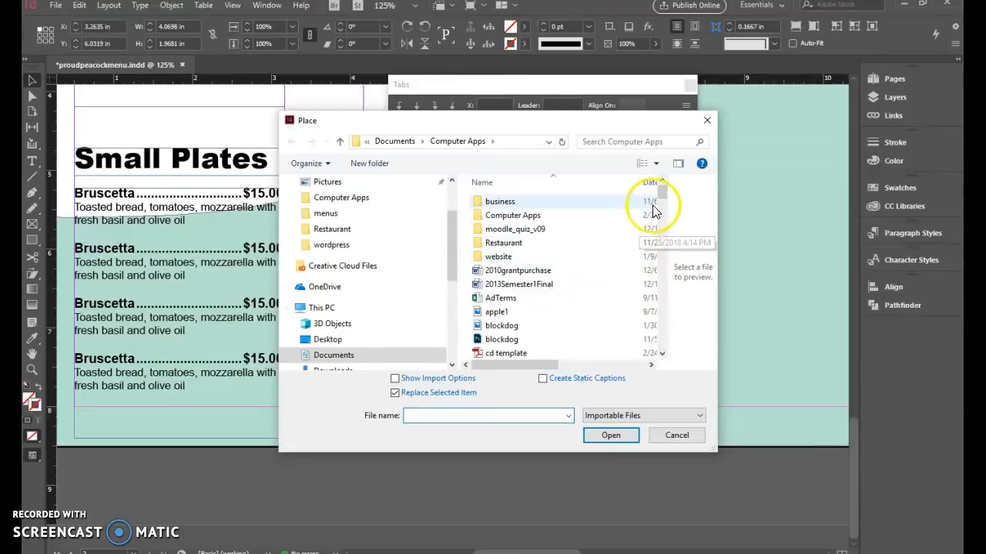
drag(661, 192, 652, 297)
click(508, 267)
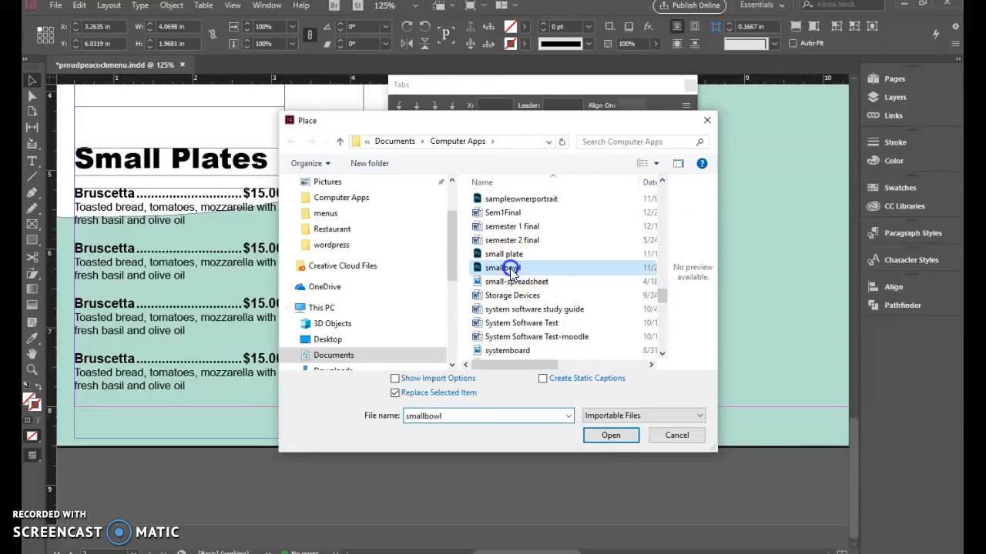
click(611, 436)
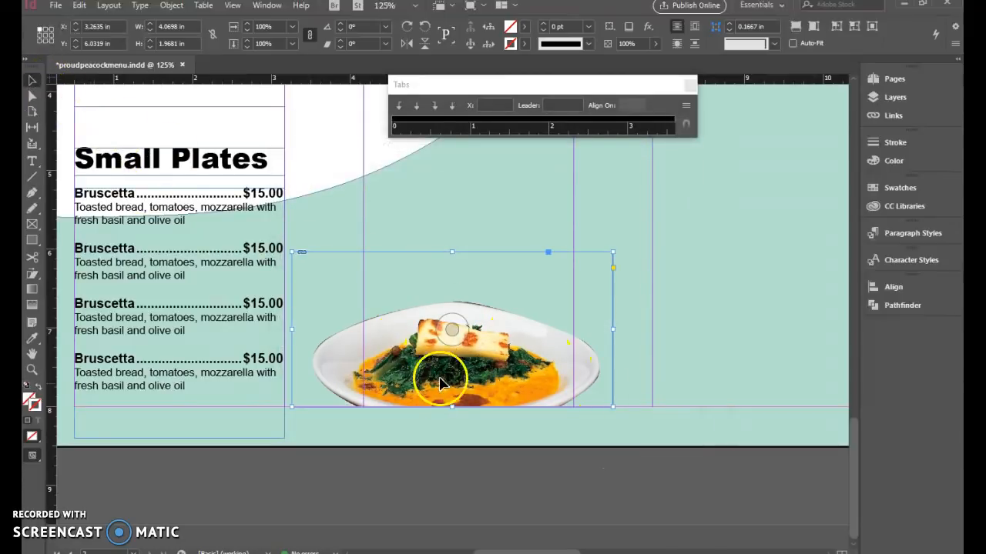
Adjust the frame to contain the whole bowl, enlarge it to about 4.78 × 2.44 in, and position it near the bottom of the middle column
drag(453, 406, 453, 446)
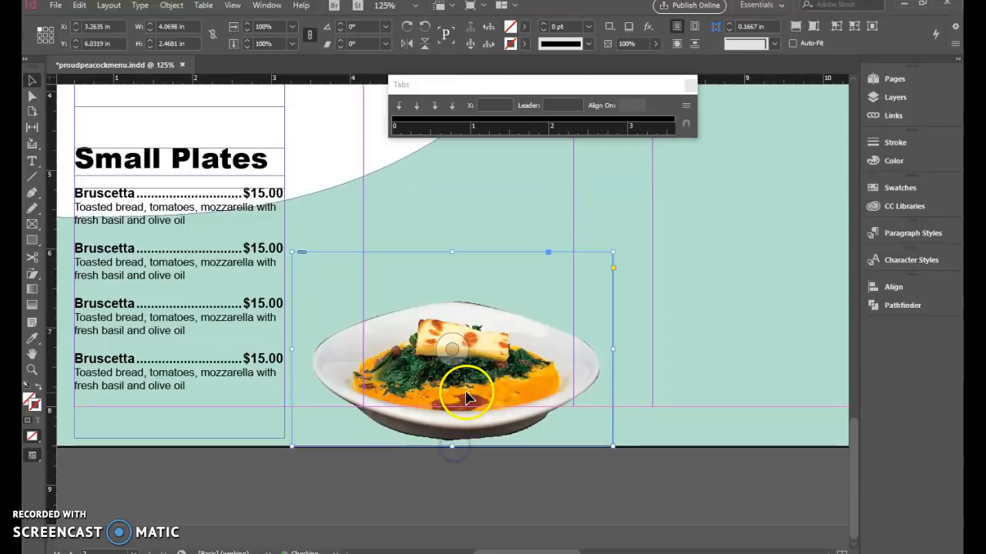
drag(465, 397, 471, 357)
drag(458, 213, 458, 245)
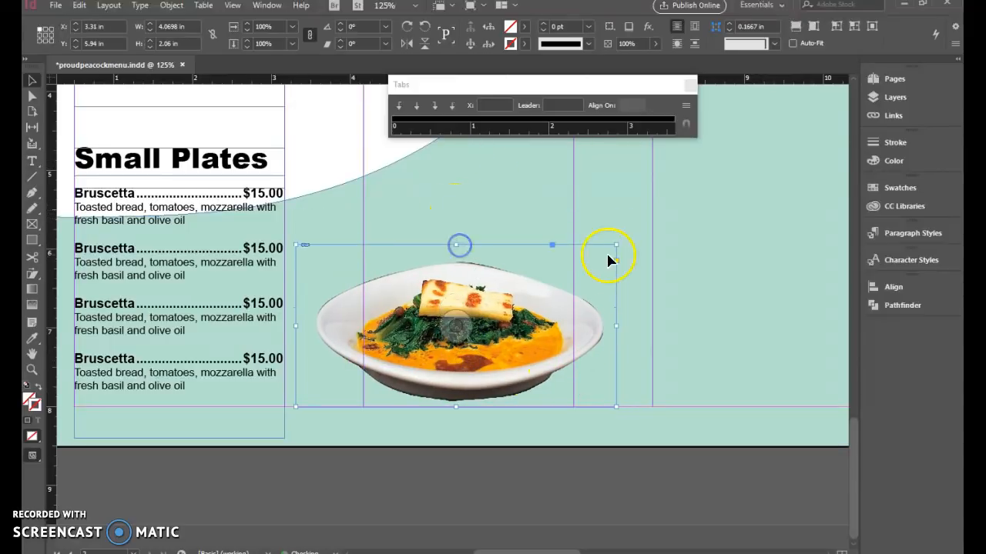
drag(616, 244, 672, 217)
drag(548, 317, 545, 333)
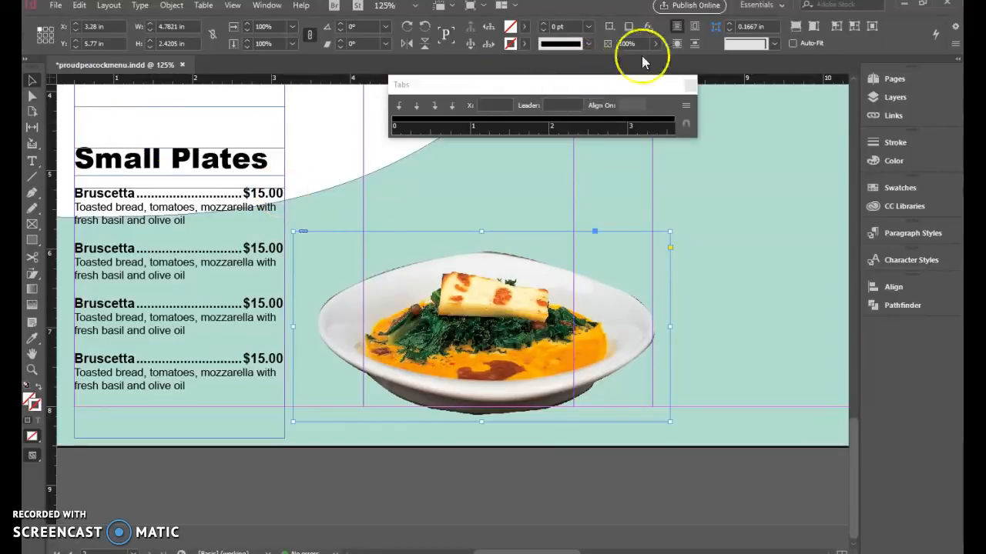
Apply a previewed drop shadow to the bowl using Multiply, 75% opacity, 0.1375 in distance, 135° angle and 0.0694 in size
click(648, 26)
click(676, 51)
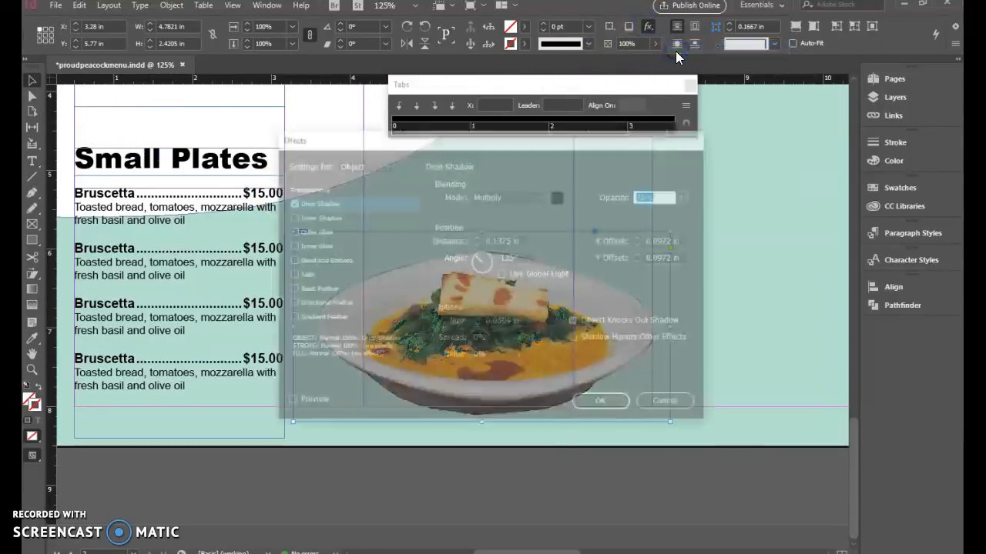
drag(536, 139, 801, 182)
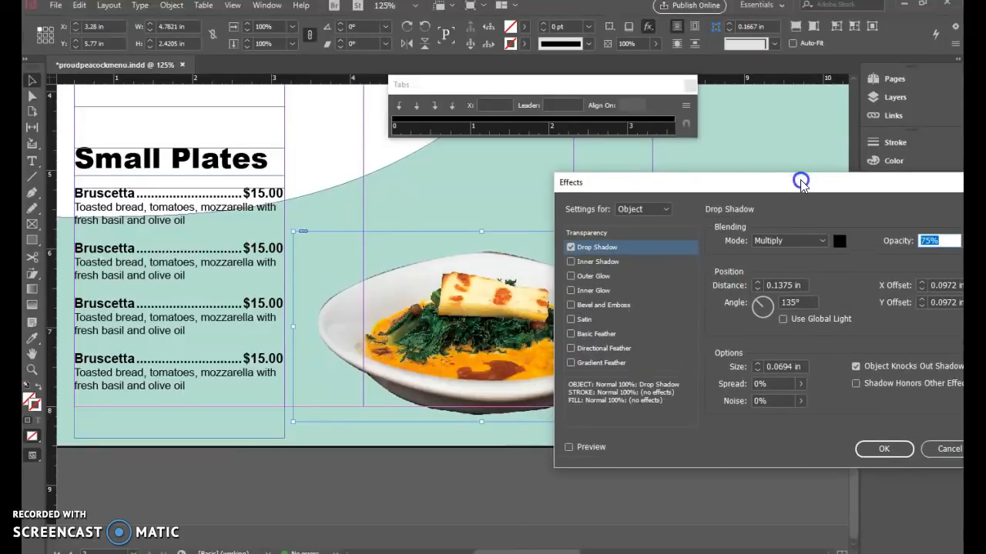
click(568, 448)
drag(788, 182, 229, 79)
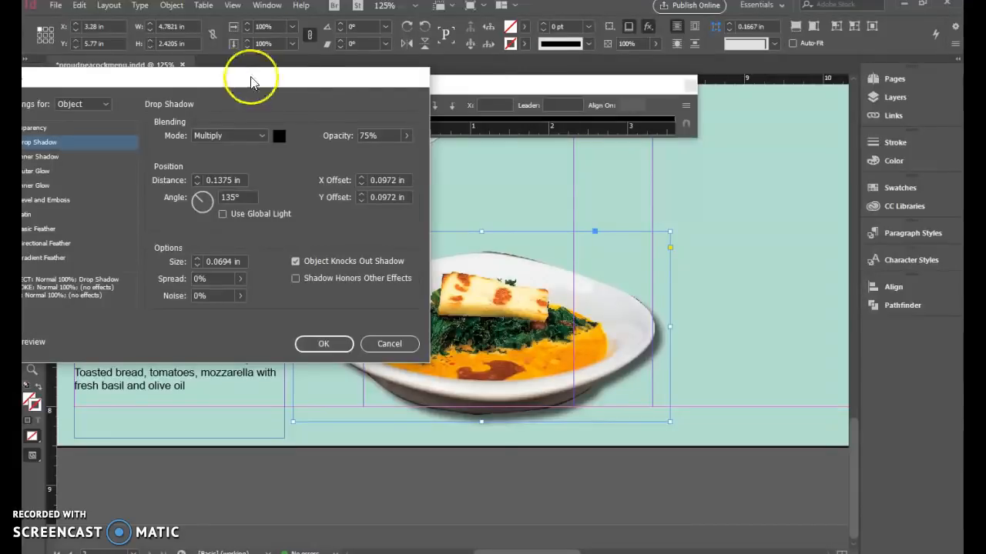
click(323, 344)
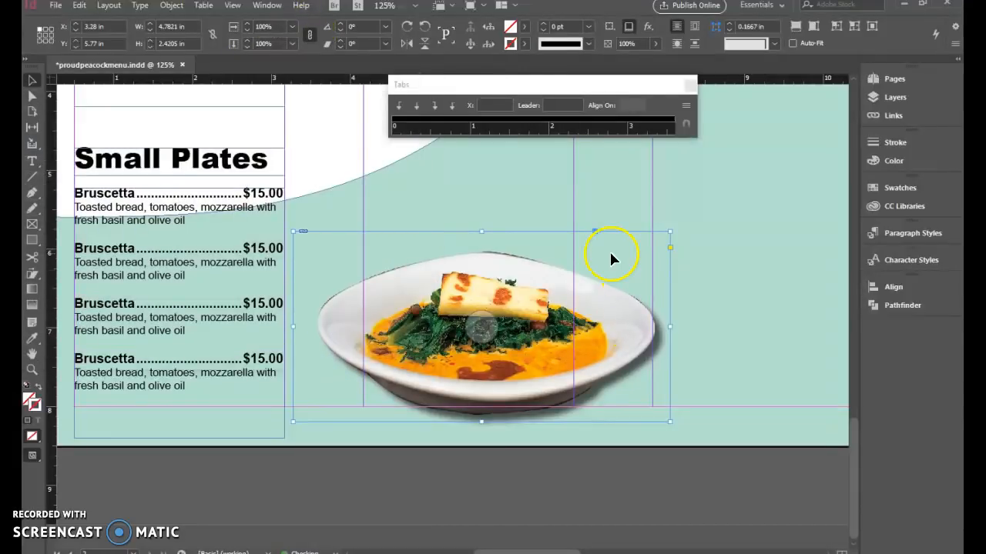
Fit the whole inside page in view and move the floating Tabs panel clear of the menu columns
key(ctrl+0)
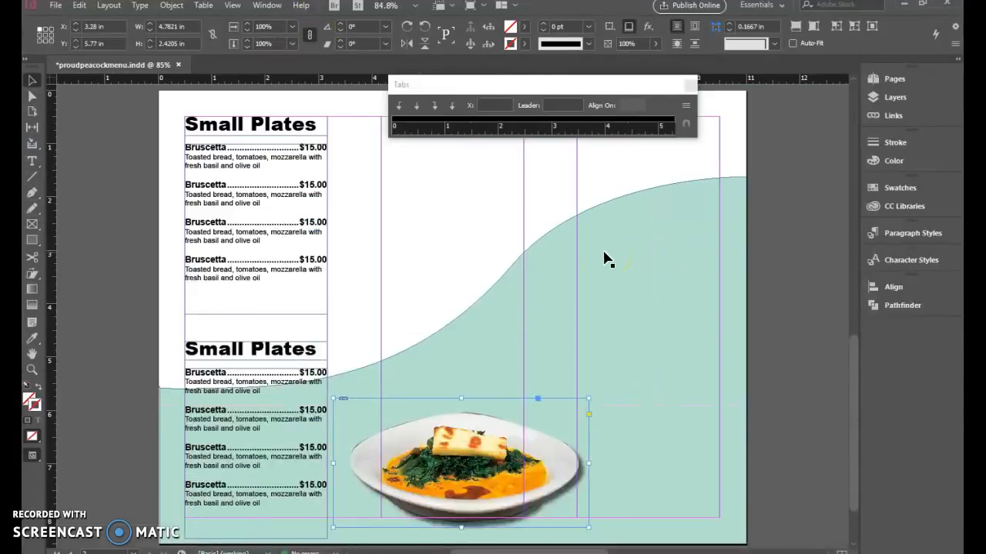
drag(635, 89, 384, 39)
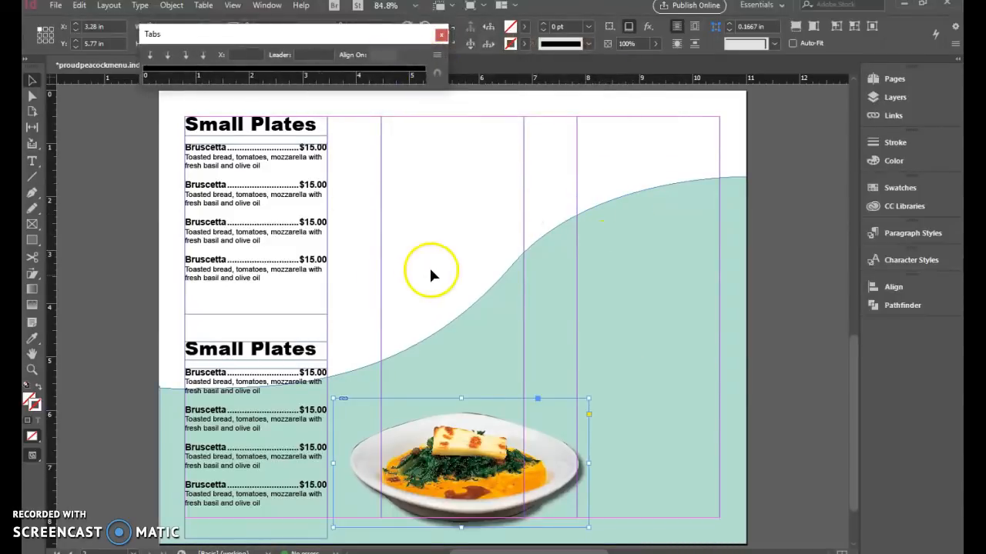